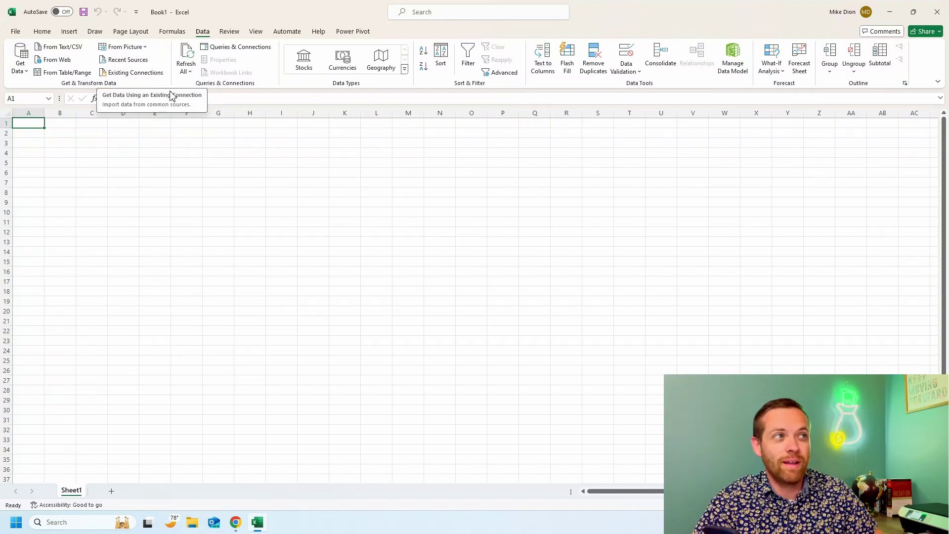
- Start a Text/CSV import from the Data tab's Get Data > From File menu
{"action": "left_click", "coordinate": [27, 74]}
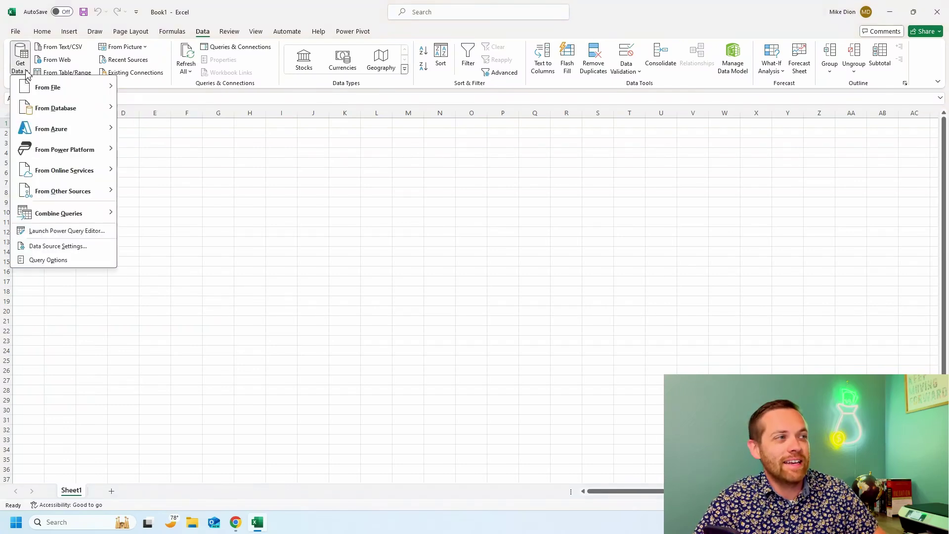
{"action": "mouse_move", "coordinate": [34, 92]}
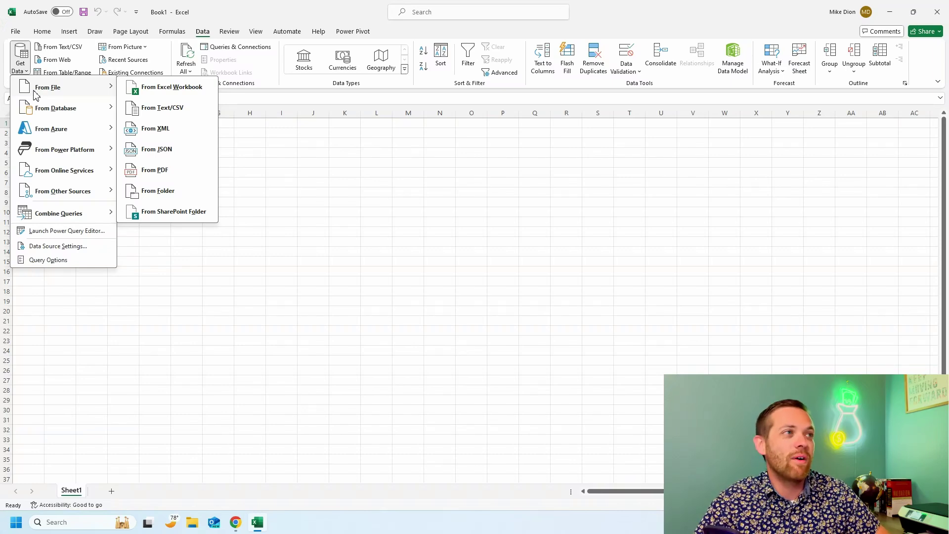
{"action": "left_click", "coordinate": [153, 113]}
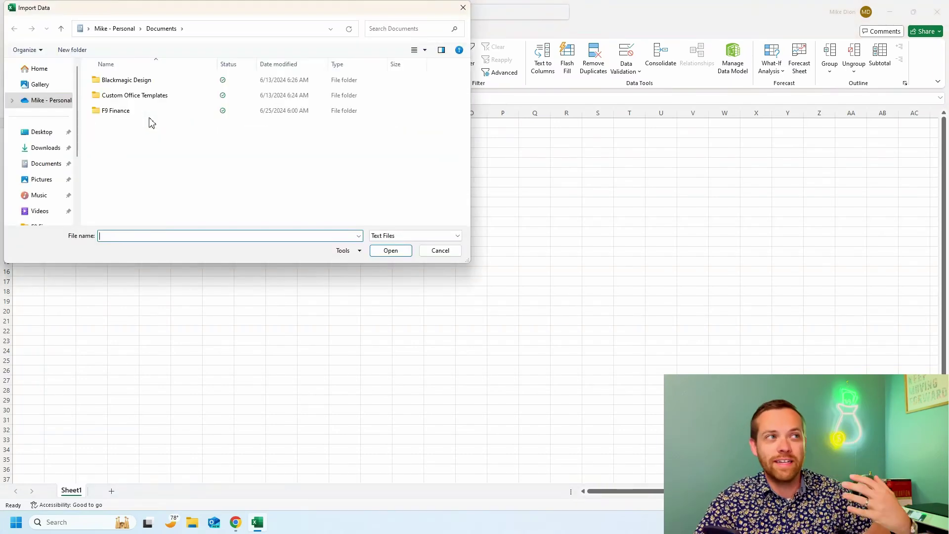
- Open retail_data.csv from the F9 Finance folder and send it to Power Query with Transform Data
{"action": "left_click", "coordinate": [126, 113]}
{"action": "double_click", "coordinate": [126, 112]}
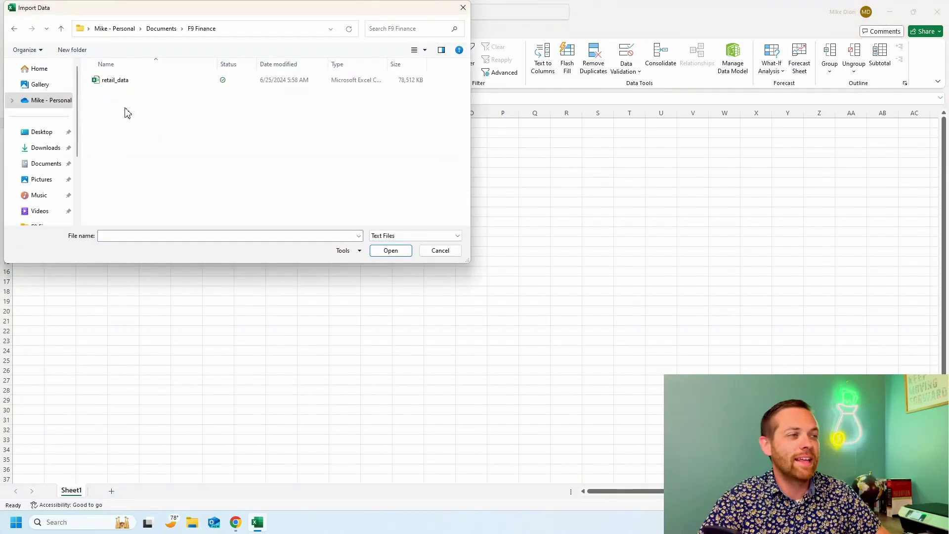
{"action": "double_click", "coordinate": [126, 81]}
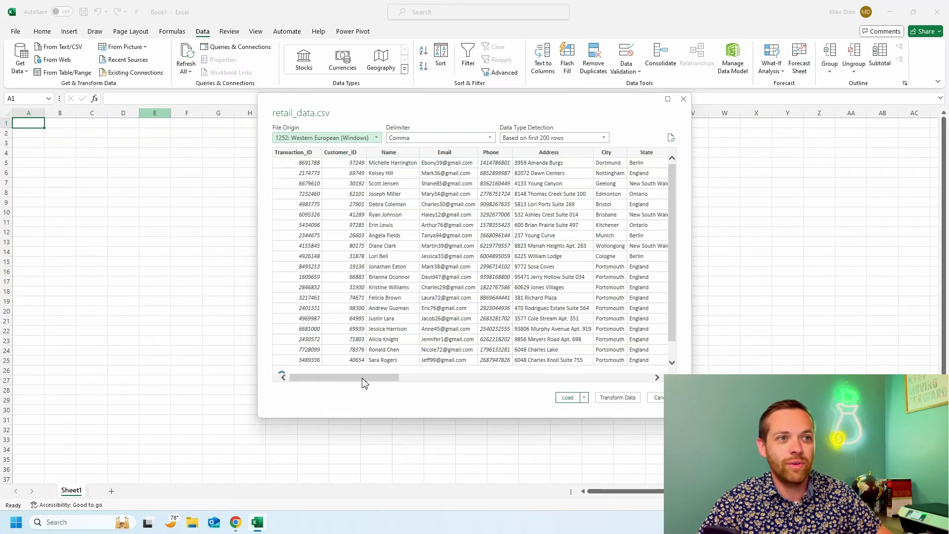
{"action": "left_click_drag", "start_coordinate": [362, 378], "coordinate": [318, 381]}
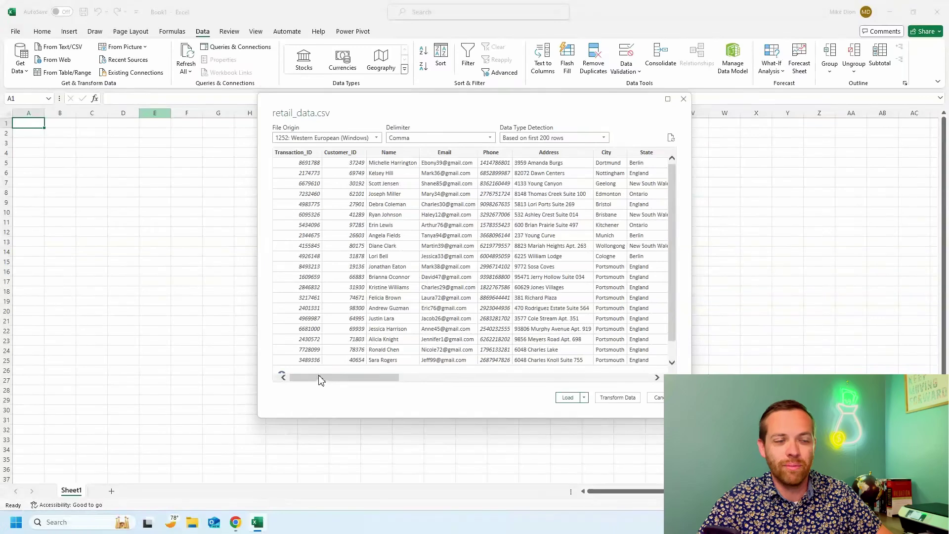
{"action": "left_click", "coordinate": [585, 399]}
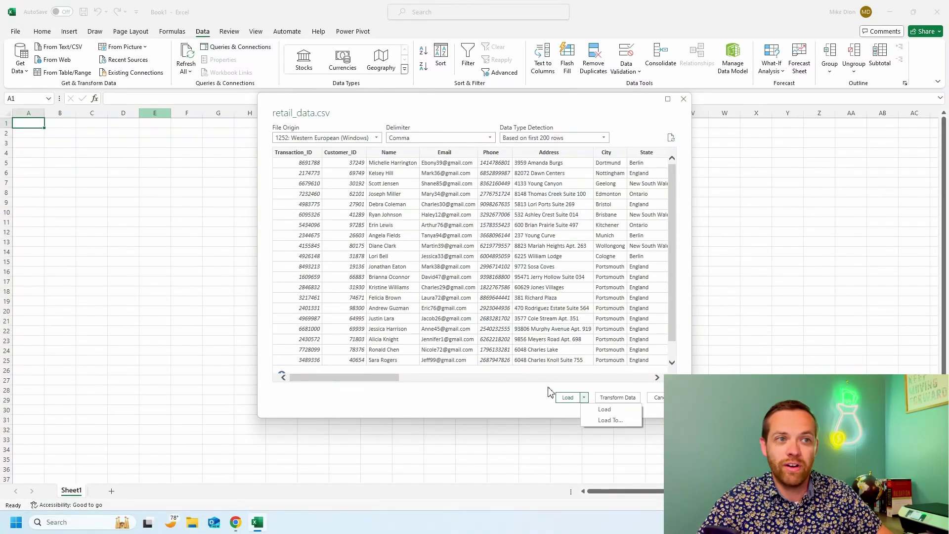
{"action": "left_click", "coordinate": [532, 402]}
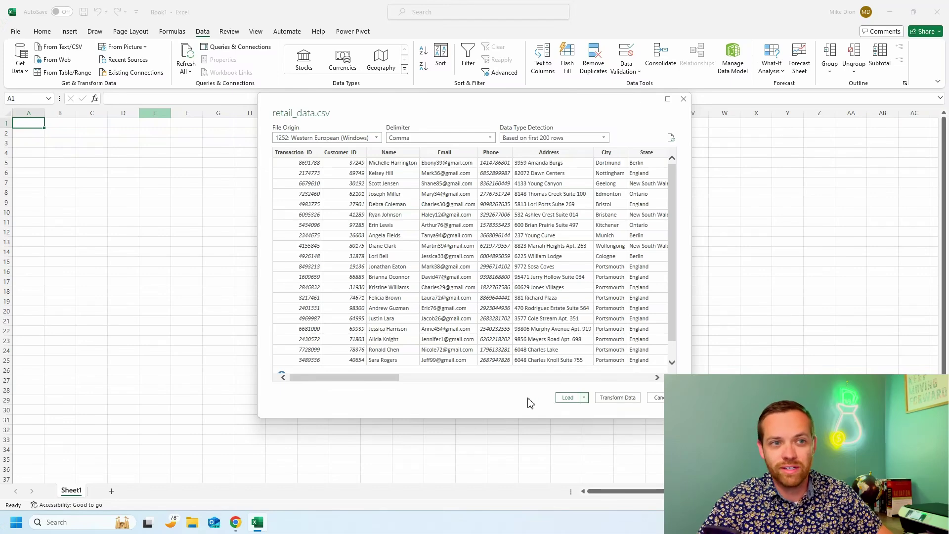
{"action": "left_click", "coordinate": [624, 402]}
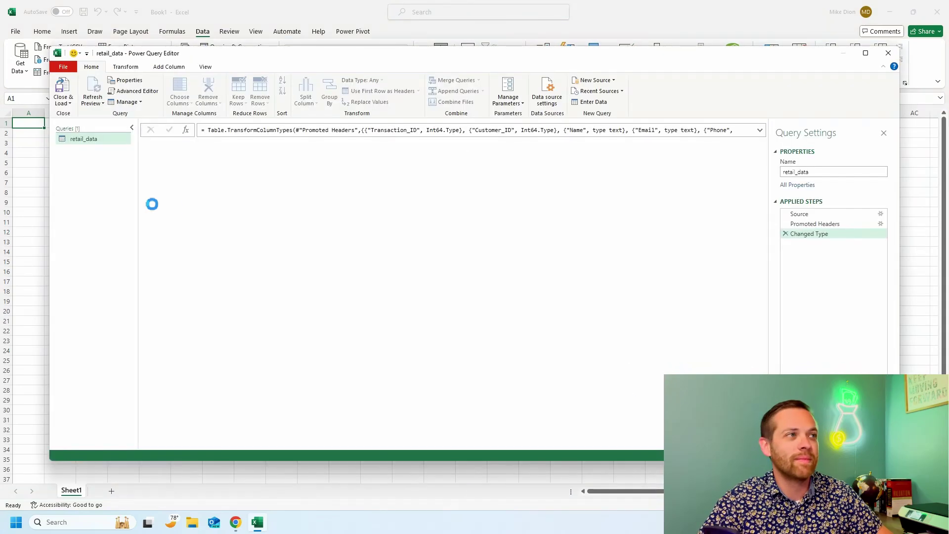
- Maximize the Power Query Editor window and display the Transform tab commands
{"action": "left_click", "coordinate": [865, 53]}
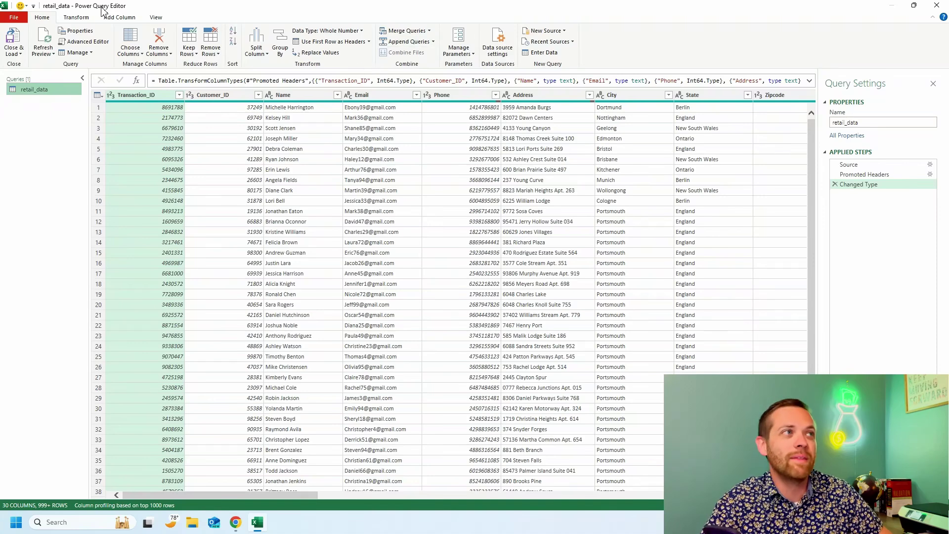
{"action": "left_click", "coordinate": [76, 17]}
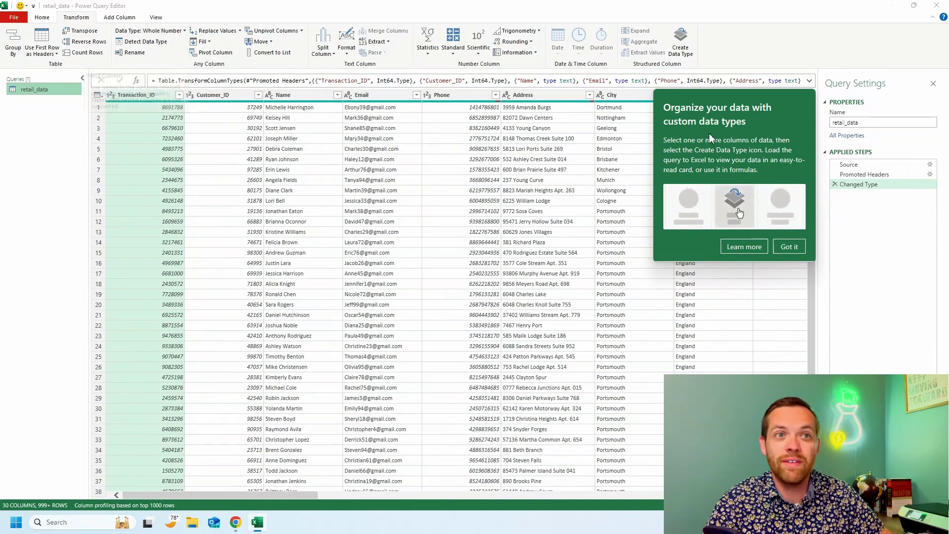
{"action": "left_click", "coordinate": [791, 246]}
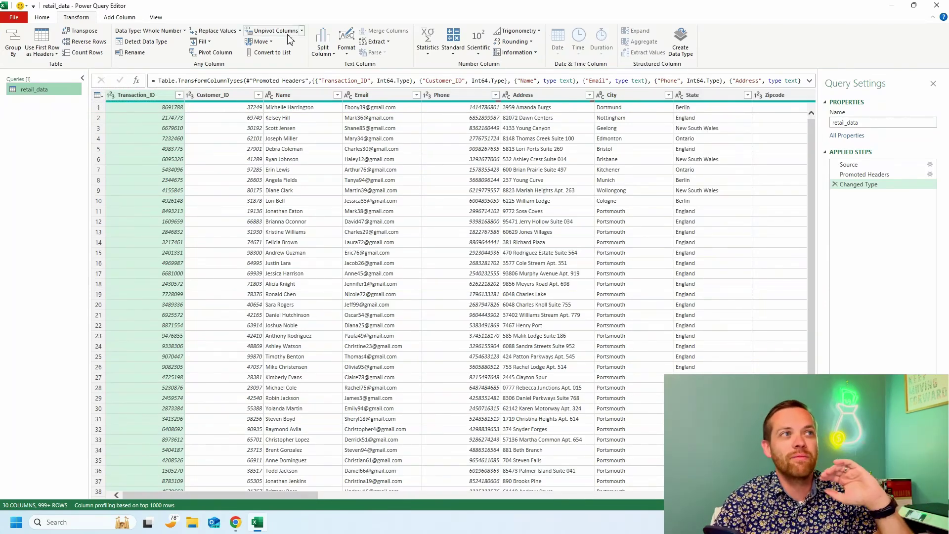
{"action": "left_click", "coordinate": [451, 55]}
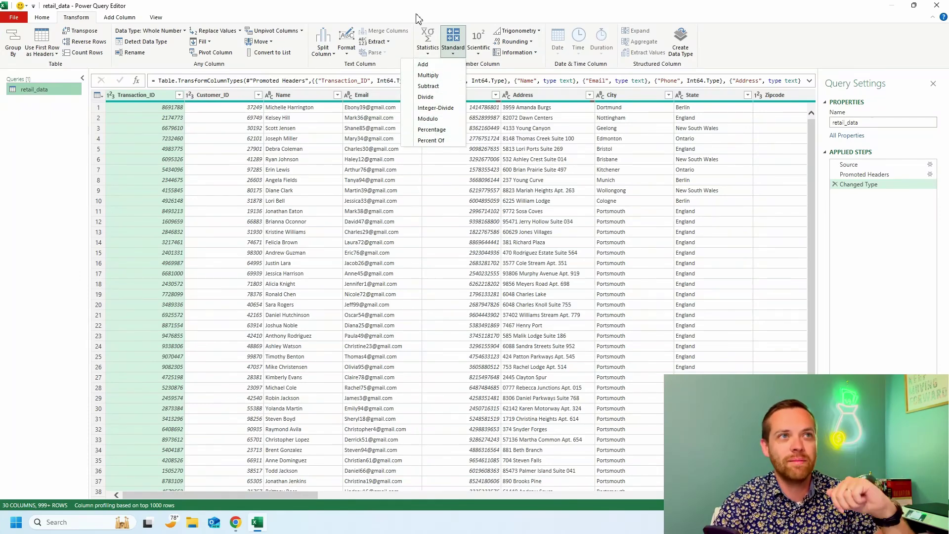
{"action": "left_click", "coordinate": [119, 17]}
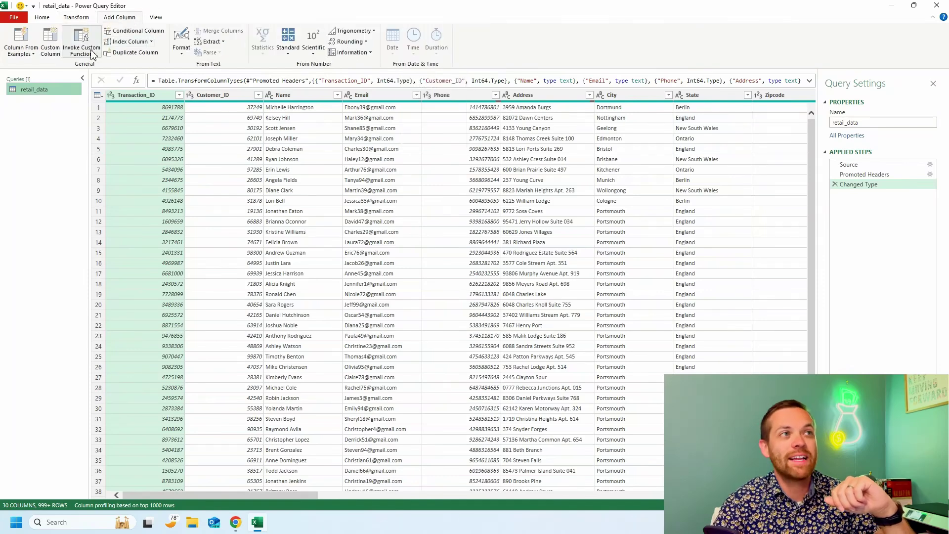
{"action": "left_click", "coordinate": [51, 49]}
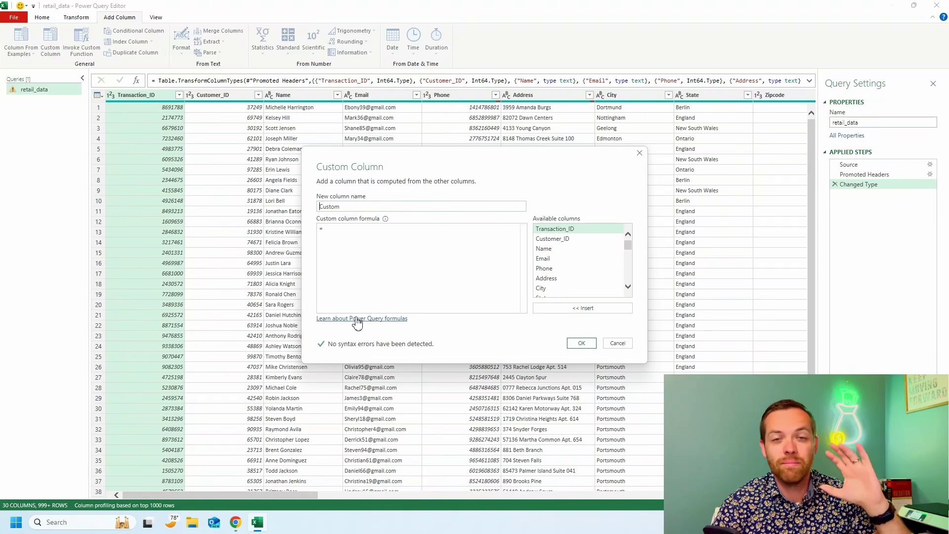
{"action": "left_click", "coordinate": [616, 343]}
{"action": "left_click", "coordinate": [40, 18]}
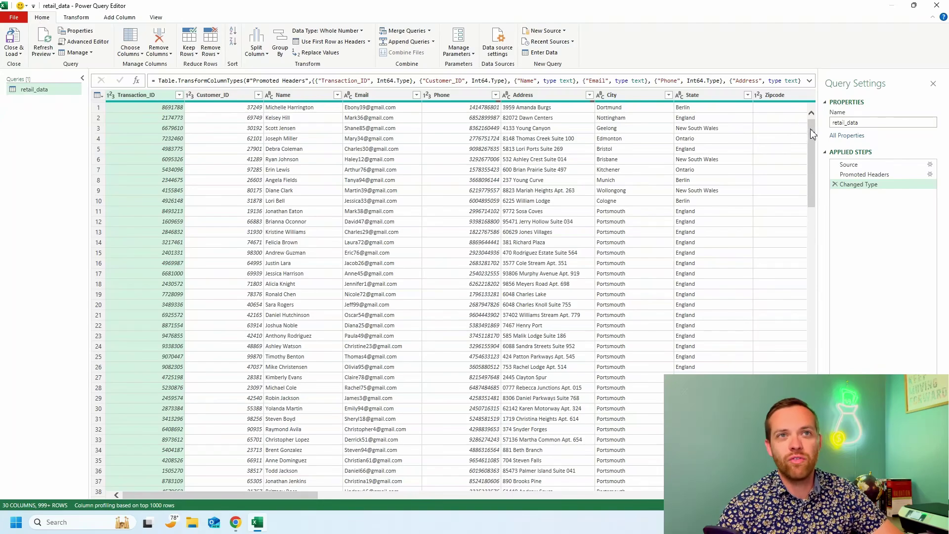
- Apply Remove Rows > Remove Blank Rows to the retail_data table
{"action": "mouse_move", "coordinate": [809, 130]}
{"action": "left_mouse_down"}
{"action": "mouse_move", "coordinate": [806, 377]}
{"action": "mouse_move", "coordinate": [812, 122]}
{"action": "left_mouse_up"}
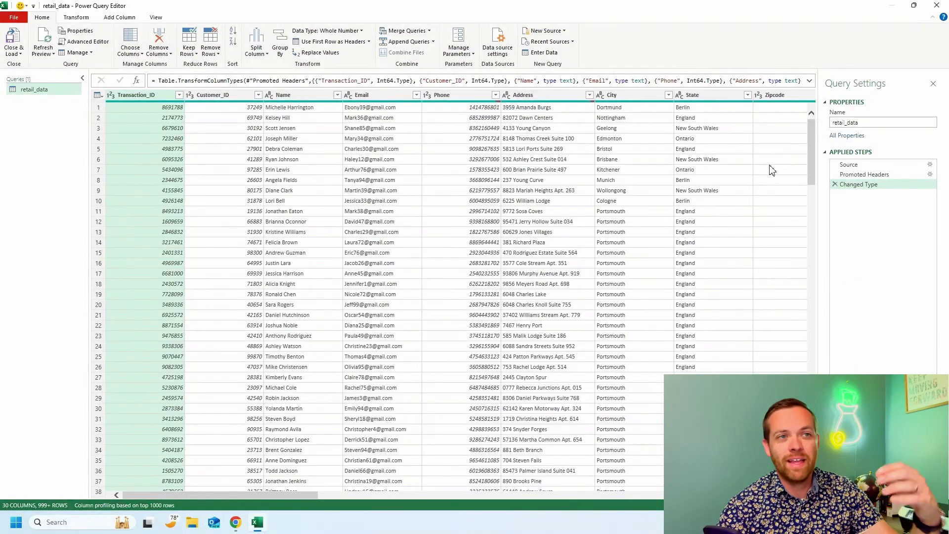
{"action": "left_click_drag", "start_coordinate": [259, 499], "coordinate": [241, 491]}
{"action": "left_click", "coordinate": [98, 96]}
{"action": "left_click", "coordinate": [114, 100]}
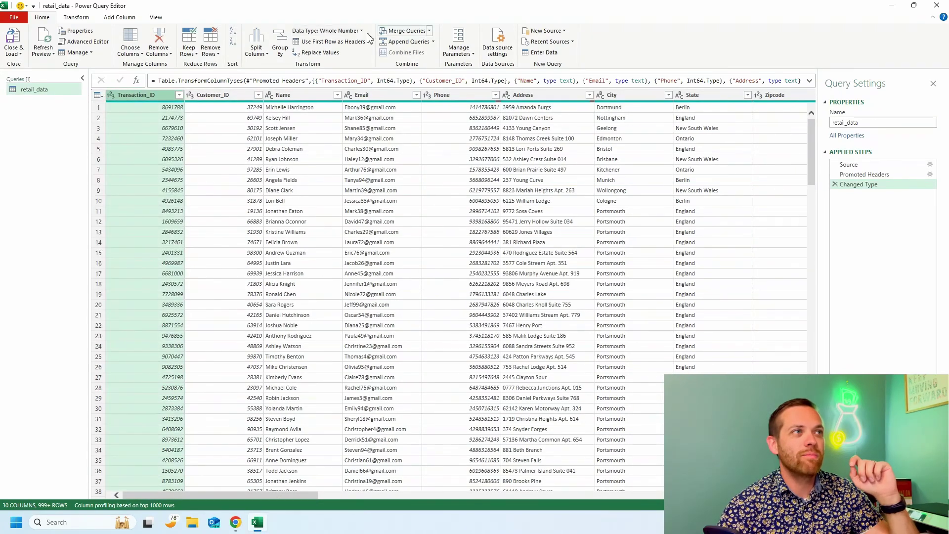
{"action": "left_click", "coordinate": [165, 57]}
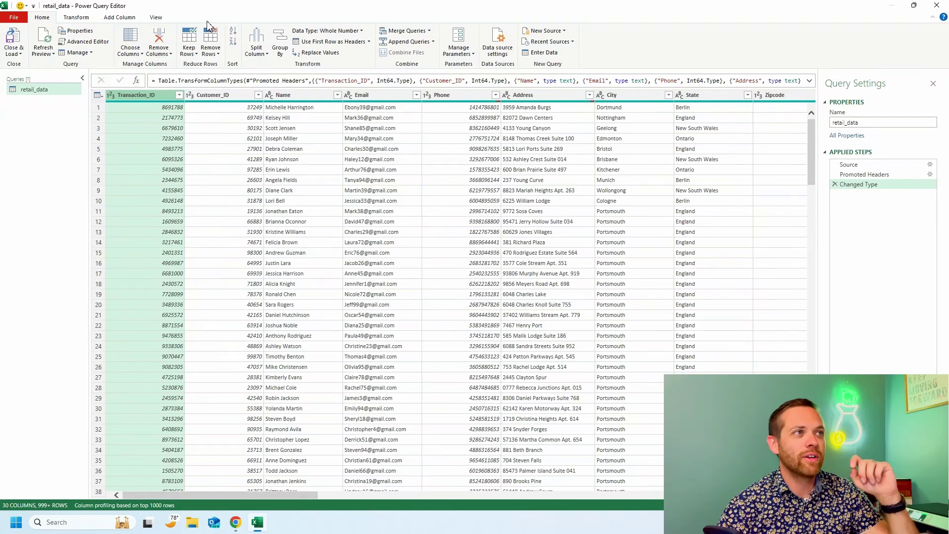
{"action": "left_click", "coordinate": [210, 50]}
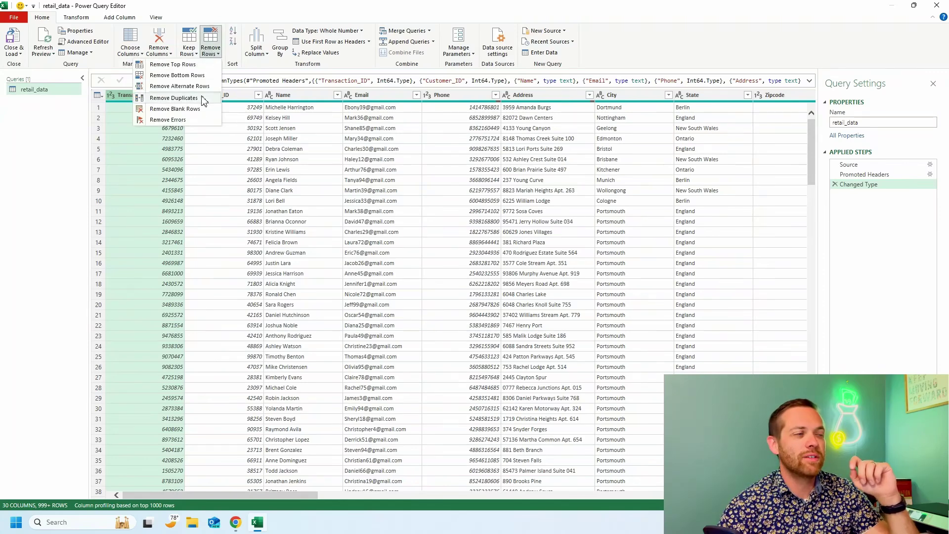
{"action": "left_click", "coordinate": [197, 110]}
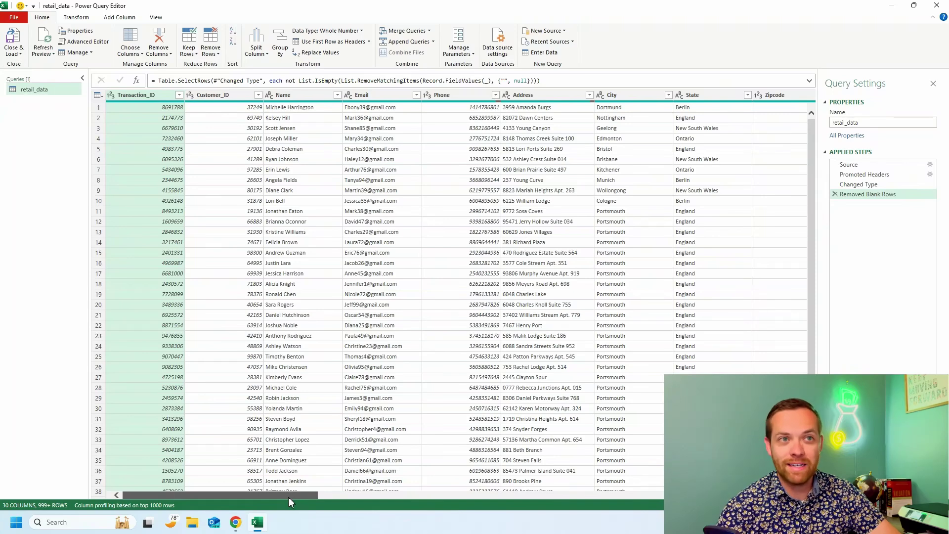
{"action": "left_click_drag", "start_coordinate": [289, 496], "coordinate": [303, 499]}
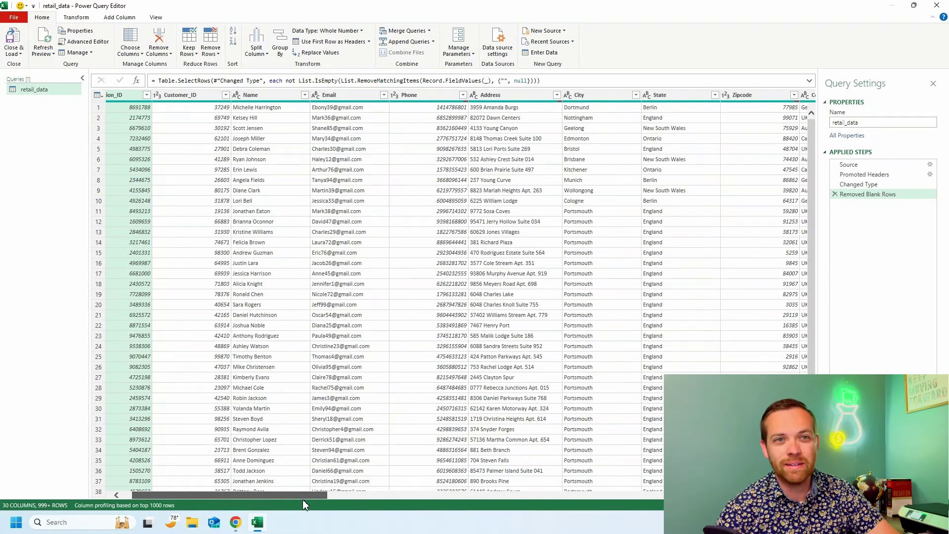
{"action": "left_click_drag", "start_coordinate": [303, 498], "coordinate": [241, 493]}
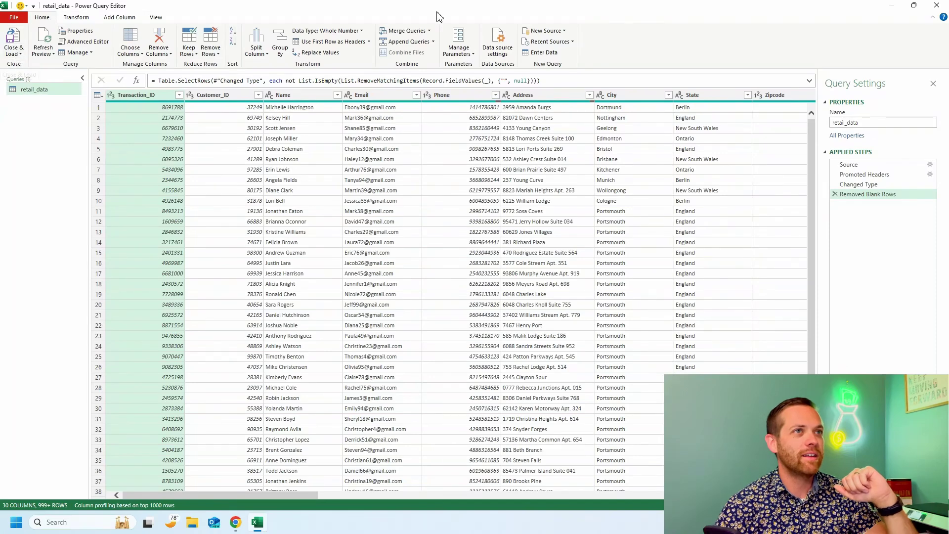
- Import the Mapping sheet from Mapping Table.xlsx as a new query via New Source > Excel Workbook
{"action": "left_click", "coordinate": [548, 32]}
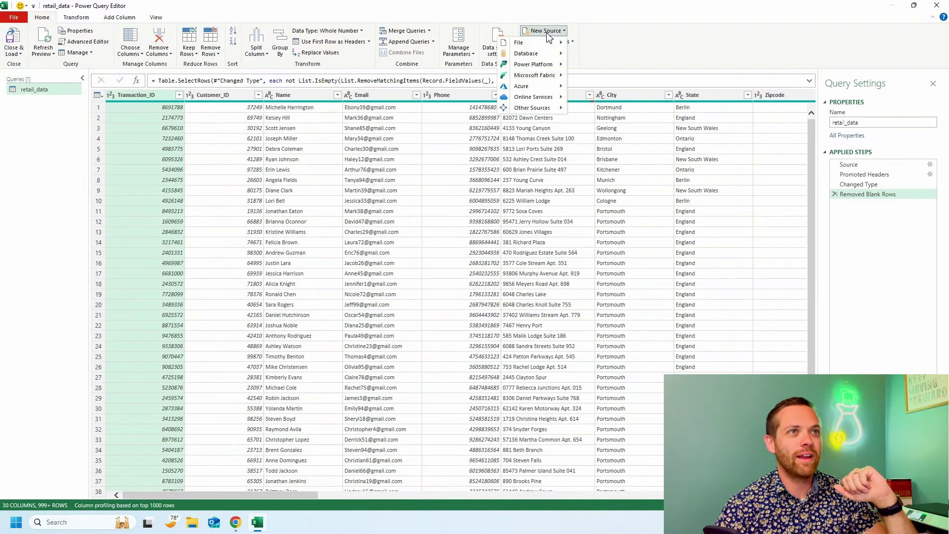
{"action": "mouse_move", "coordinate": [519, 43]}
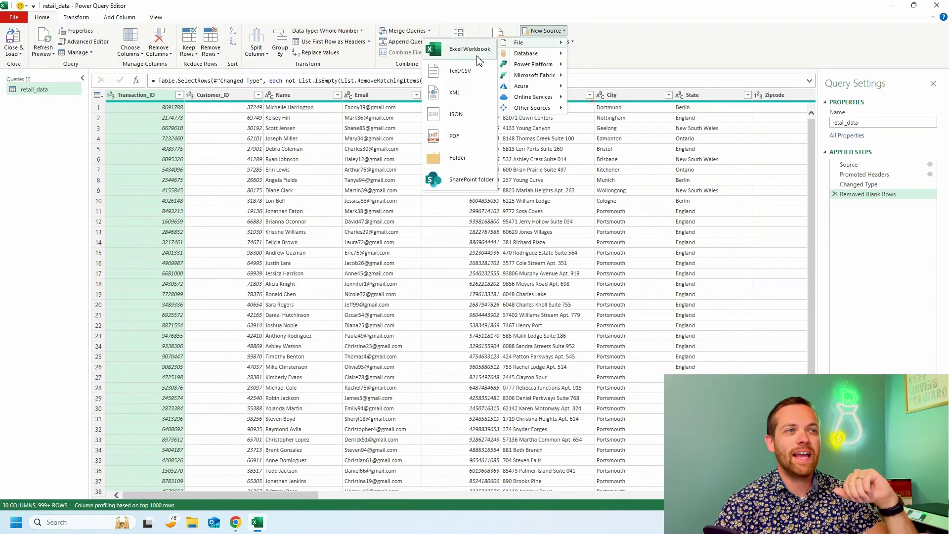
{"action": "left_click", "coordinate": [460, 49]}
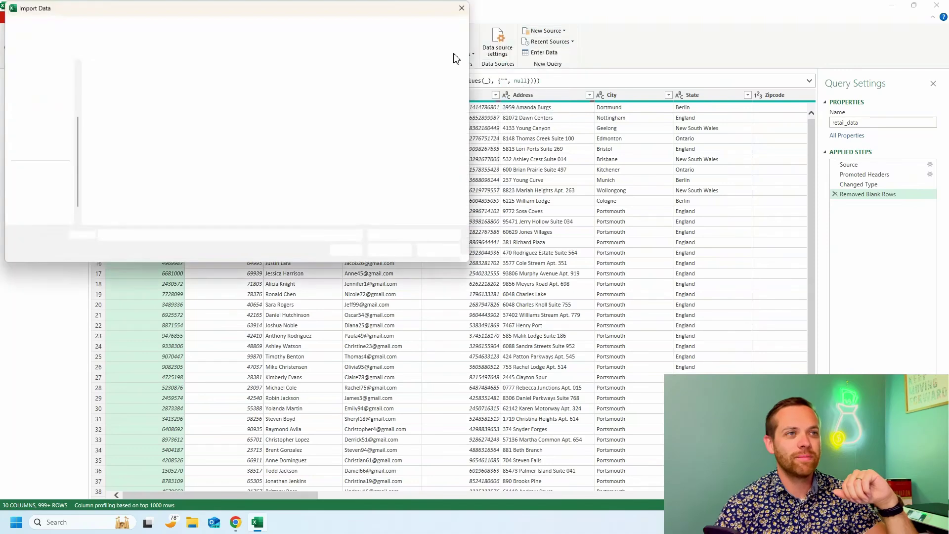
{"action": "left_click", "coordinate": [127, 83]}
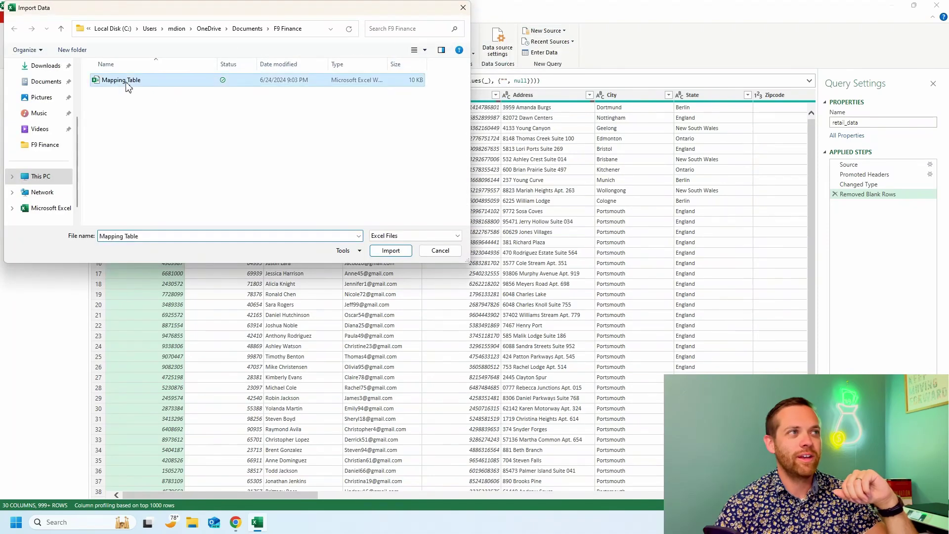
{"action": "left_click", "coordinate": [390, 250]}
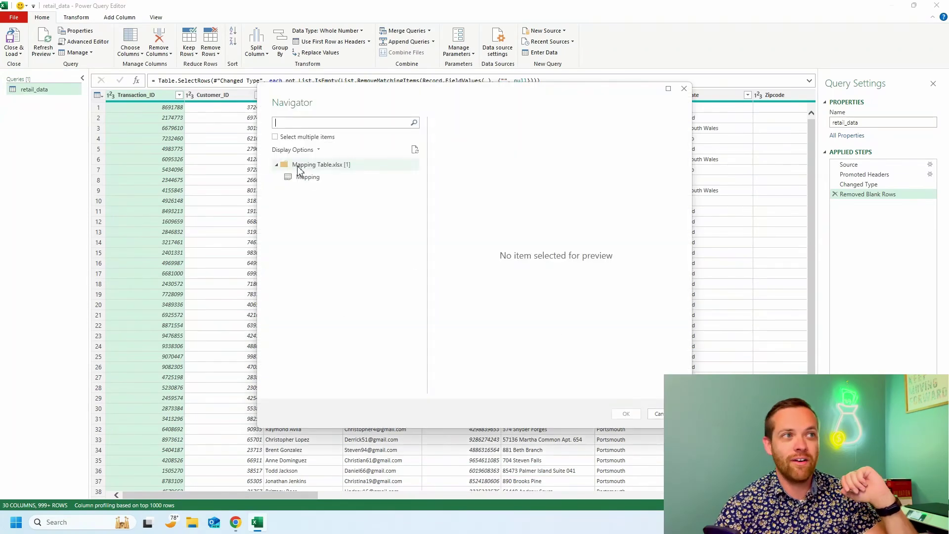
{"action": "left_click", "coordinate": [307, 177]}
{"action": "left_click", "coordinate": [625, 414]}
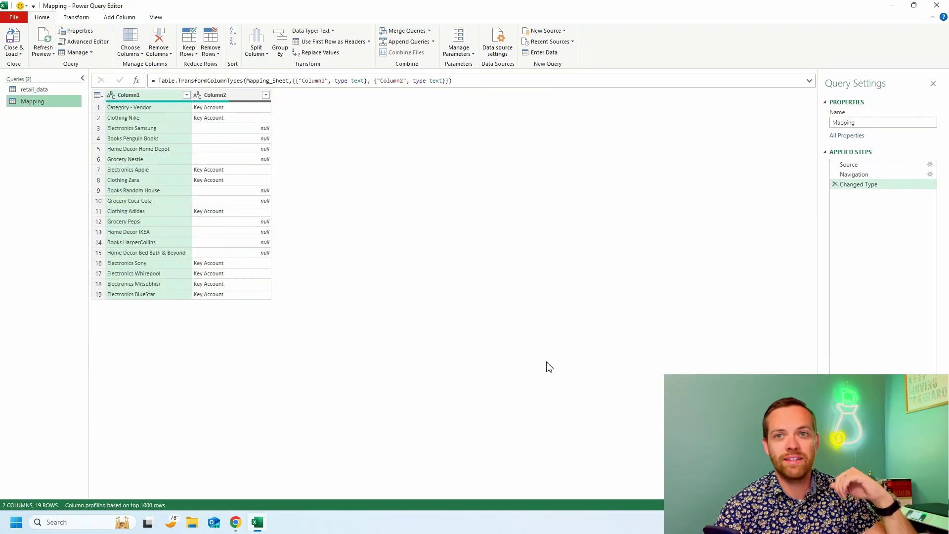
- Promote the Mapping table's first row so its headers become Category - Vendor and Key Account
{"action": "left_click", "coordinate": [154, 119]}
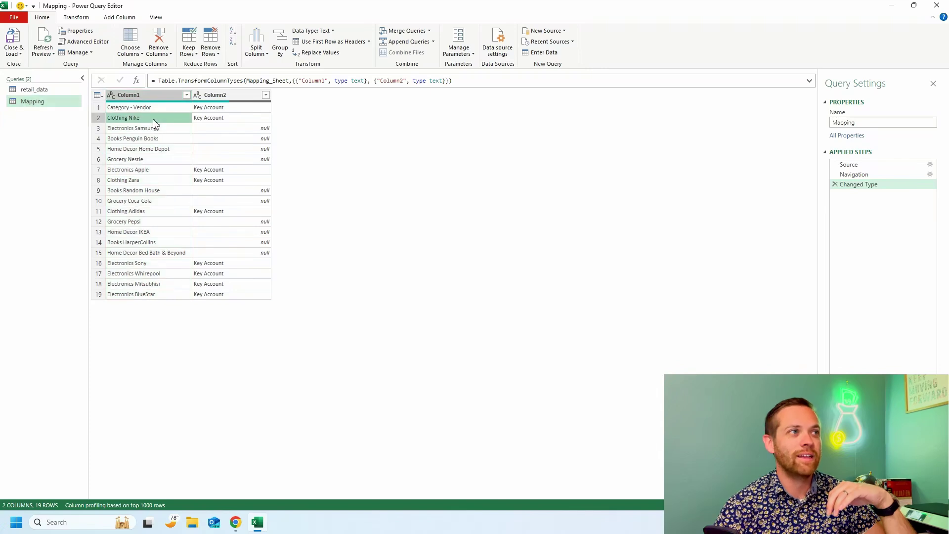
{"action": "left_click", "coordinate": [202, 121]}
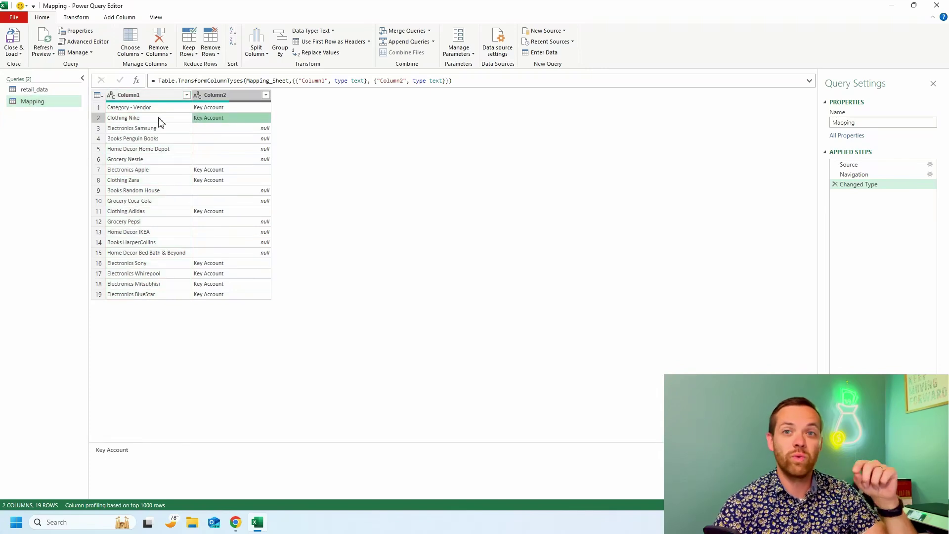
{"action": "left_click", "coordinate": [99, 95]}
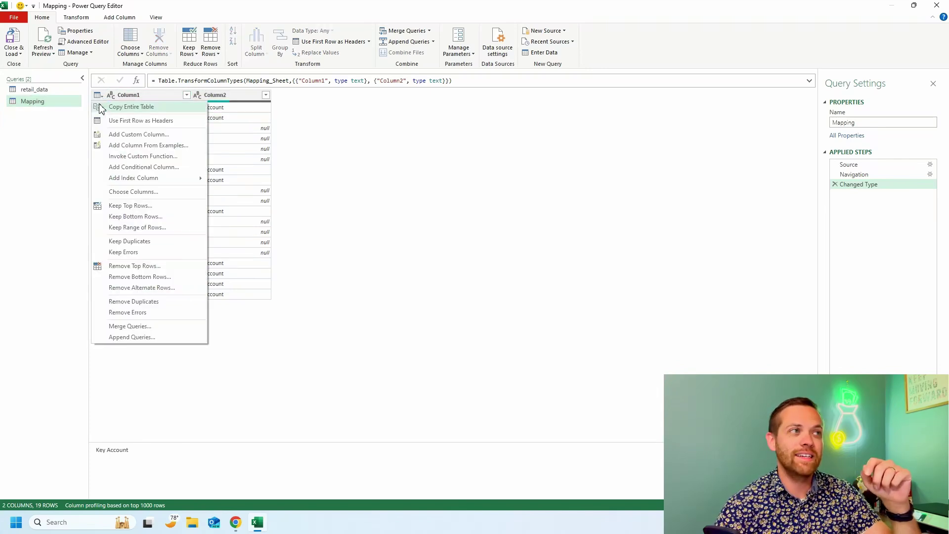
{"action": "left_click", "coordinate": [341, 138]}
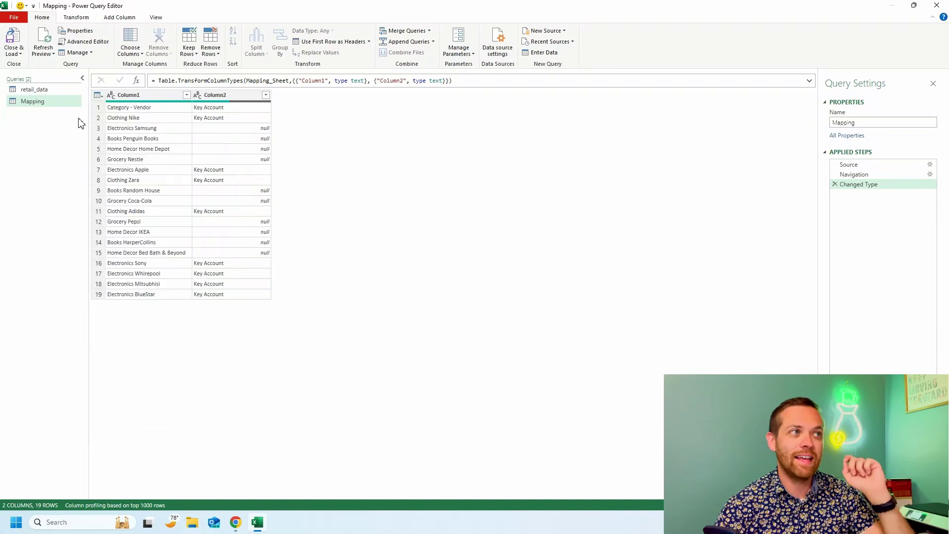
{"action": "left_click", "coordinate": [98, 96]}
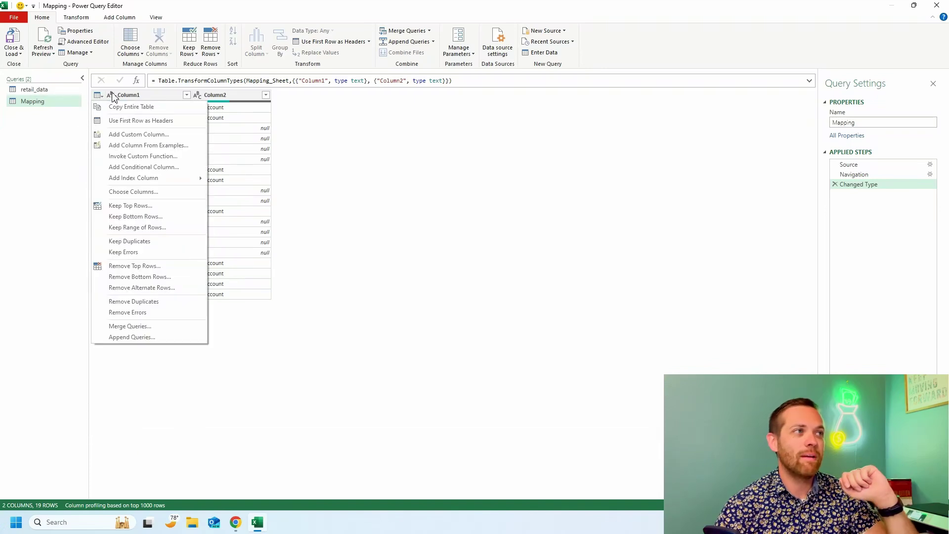
{"action": "left_click", "coordinate": [152, 124]}
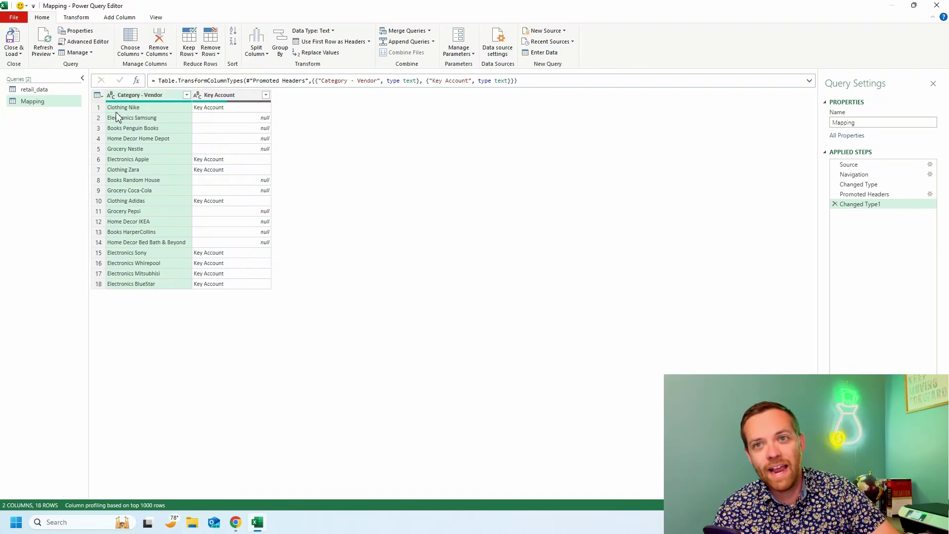
- Add a Custom column to retail_data with the formula [Product_Category] & " " & [Product_Brand]
{"action": "left_click", "coordinate": [56, 91]}
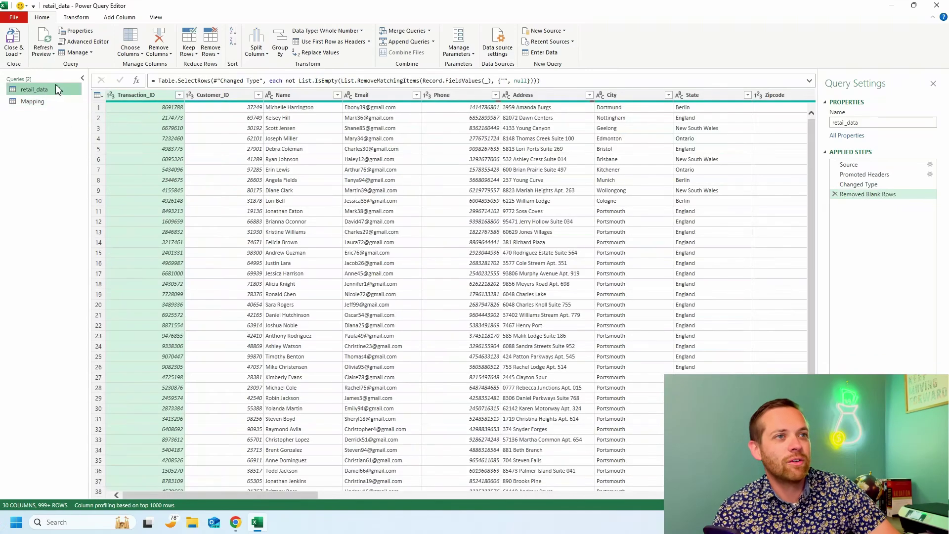
{"action": "left_click_drag", "start_coordinate": [303, 496], "coordinate": [793, 494]}
{"action": "left_click", "coordinate": [759, 96]}
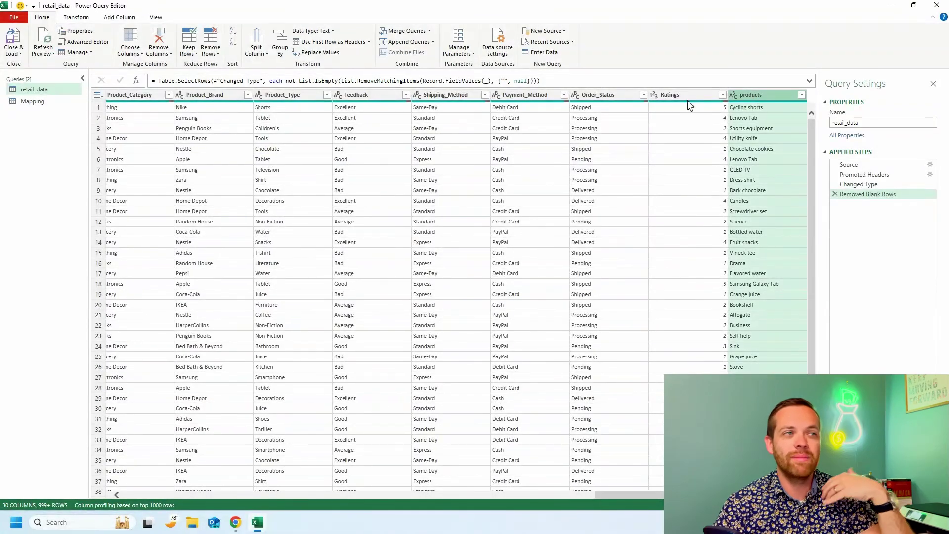
{"action": "left_click", "coordinate": [119, 17]}
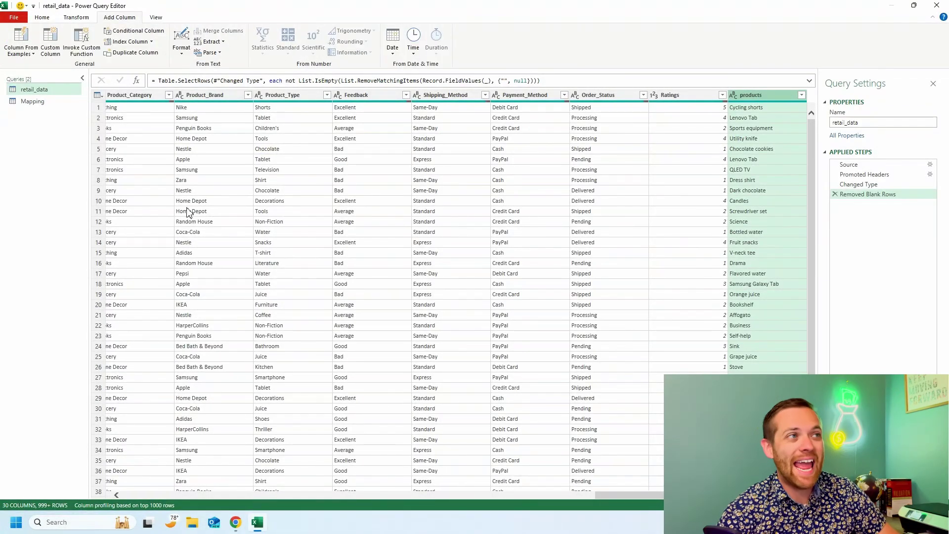
{"action": "left_click", "coordinate": [50, 45]}
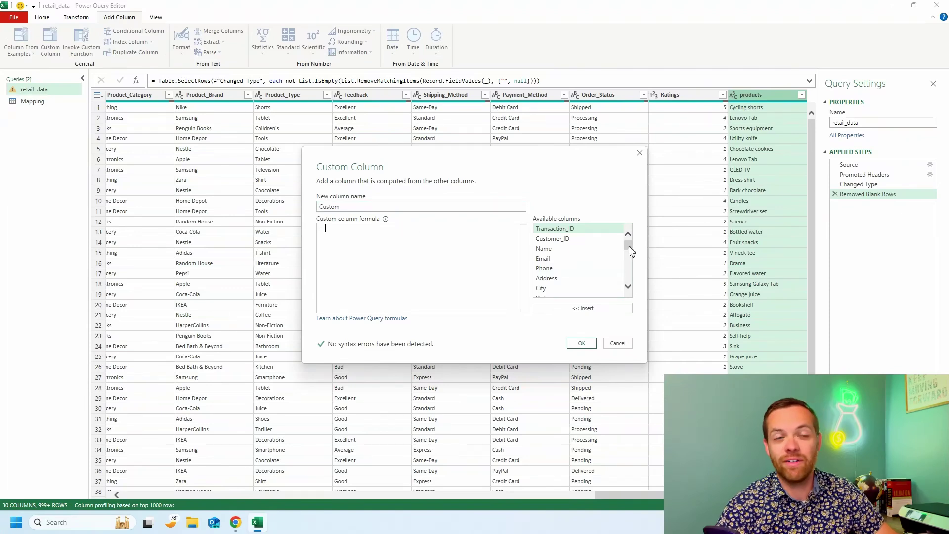
{"action": "left_click_drag", "start_coordinate": [630, 251], "coordinate": [632, 283]}
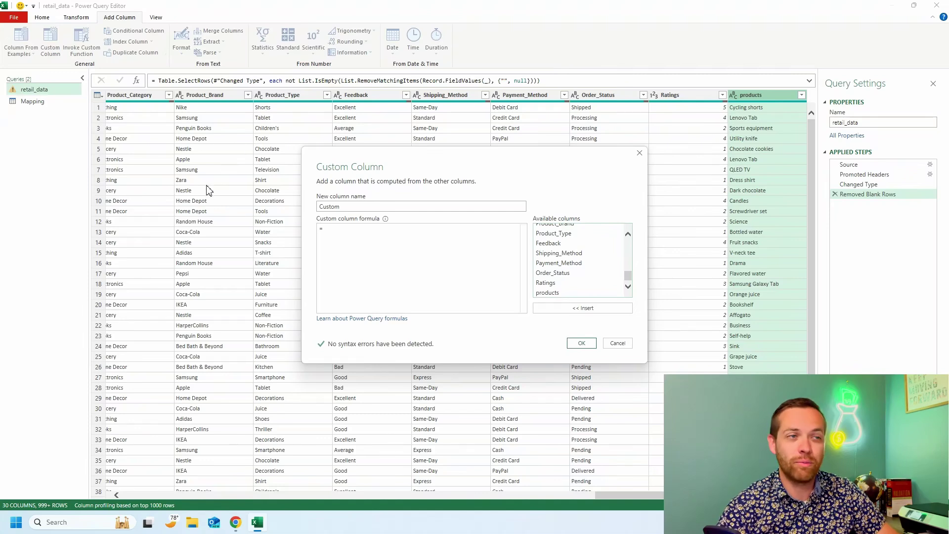
{"action": "scroll", "coordinate": [559, 258], "scroll_direction": "up", "scroll_amount": 3}
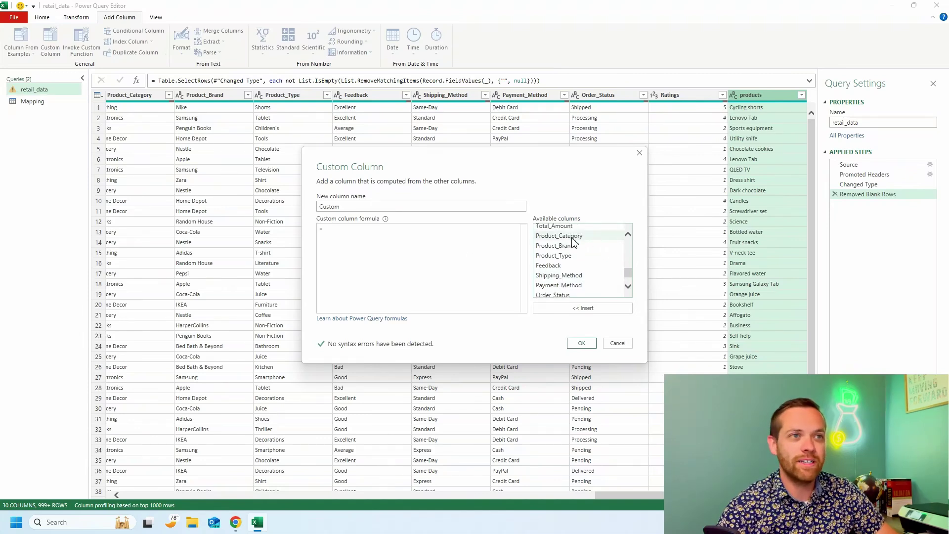
{"action": "double_click", "coordinate": [568, 237]}
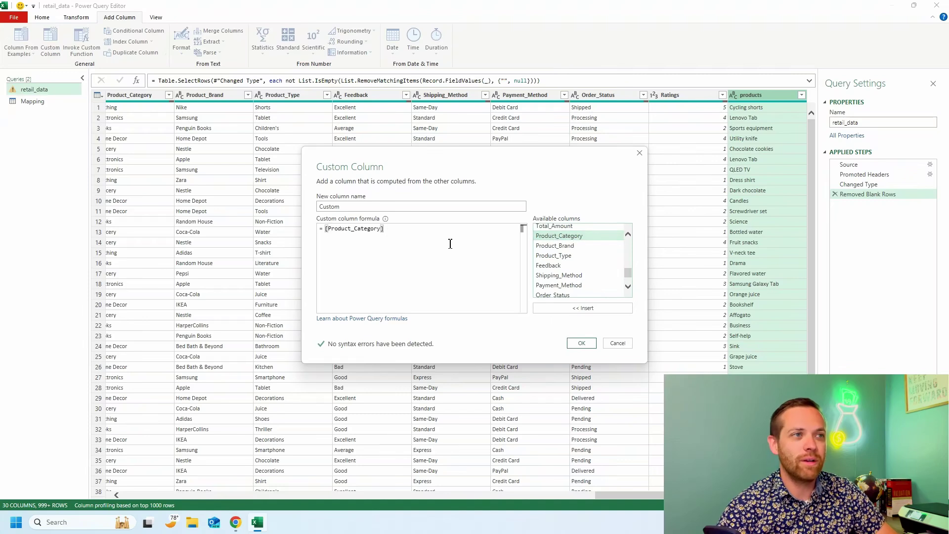
{"action": "type", "text": "& "}
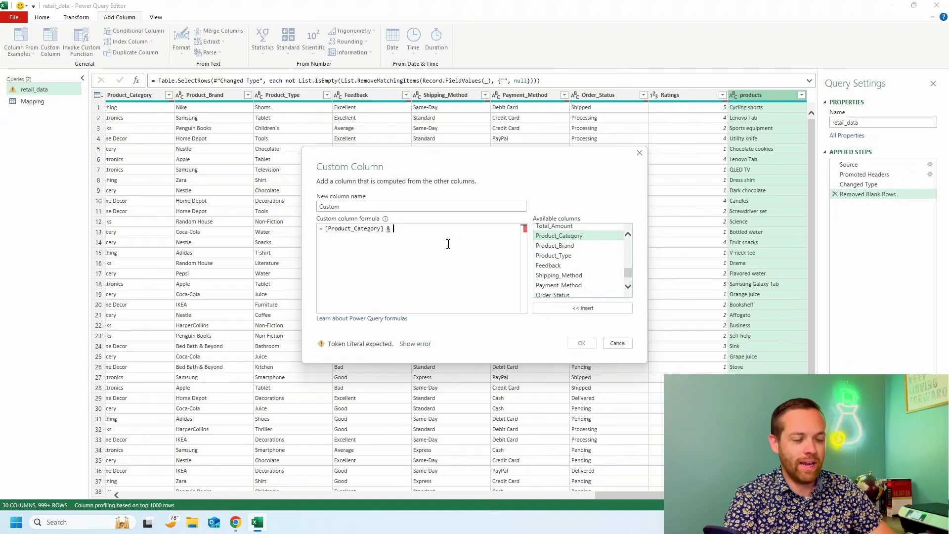
{"action": "type", "text": "\" \" "}
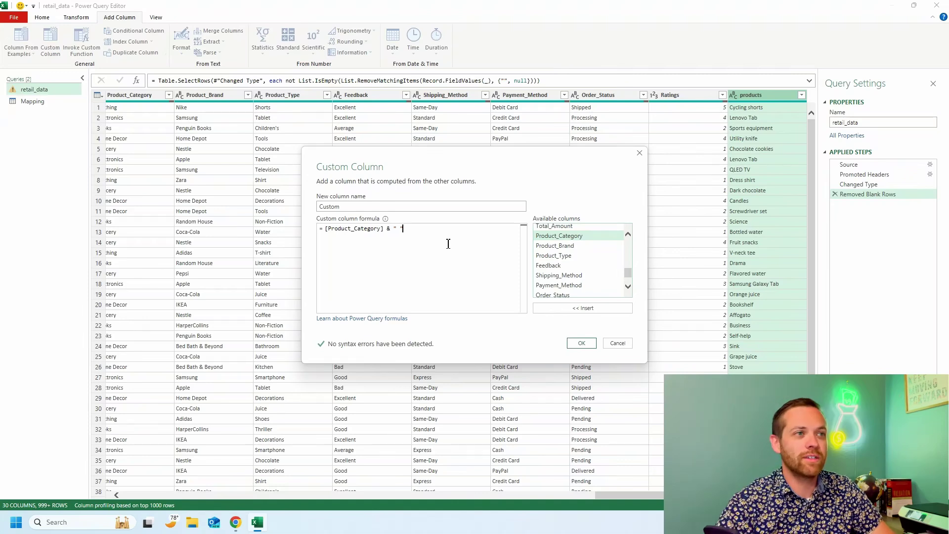
{"action": "type", "text": "&"}
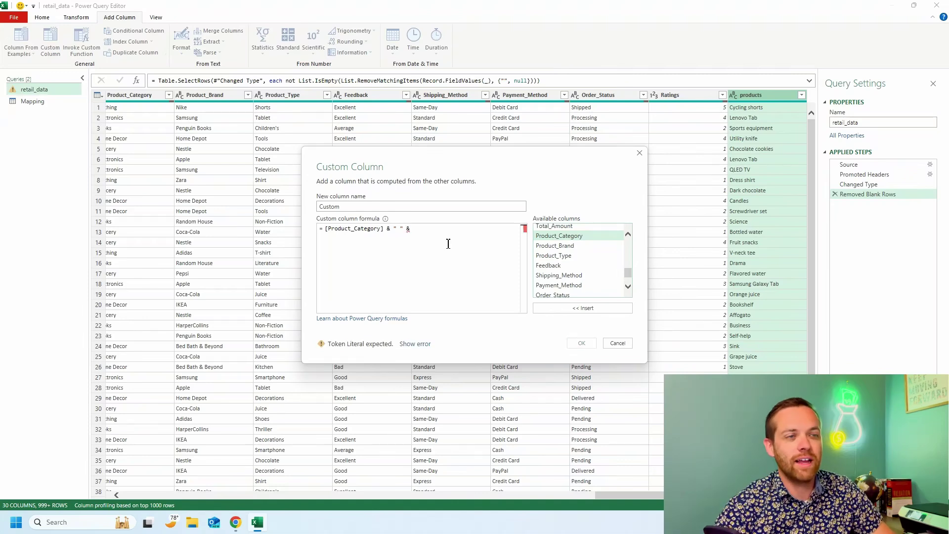
{"action": "double_click", "coordinate": [586, 246]}
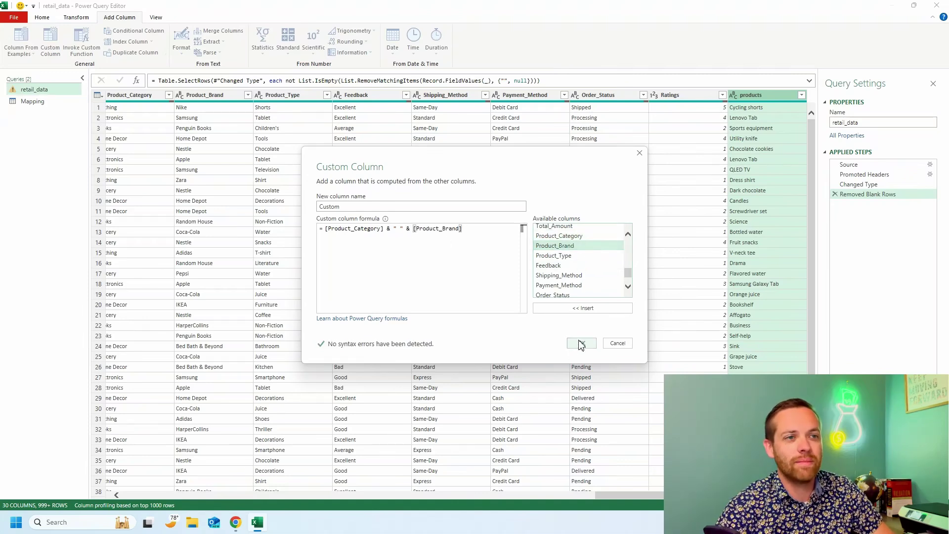
{"action": "left_click", "coordinate": [581, 343]}
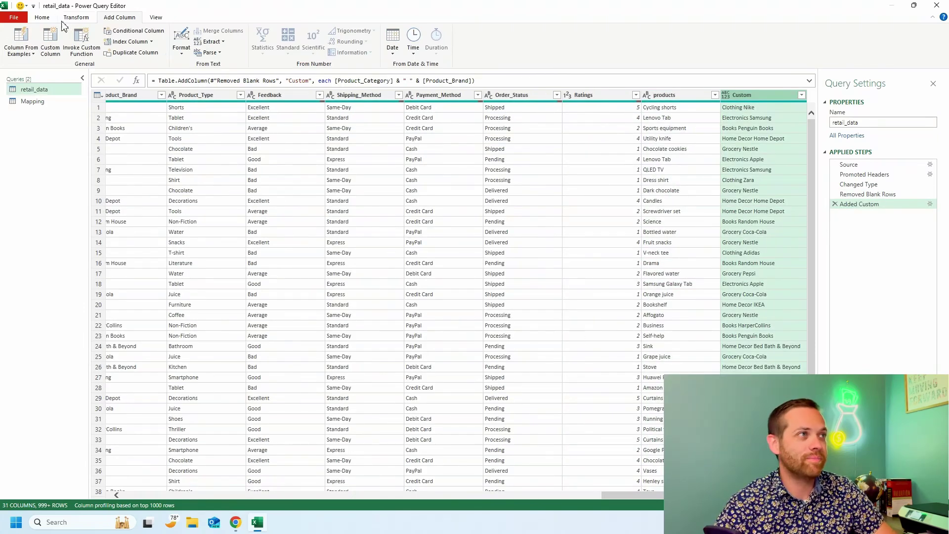
- Left-outer merge retail_data with Mapping, matching Custom to Category - Vendor
{"action": "left_click", "coordinate": [42, 18]}
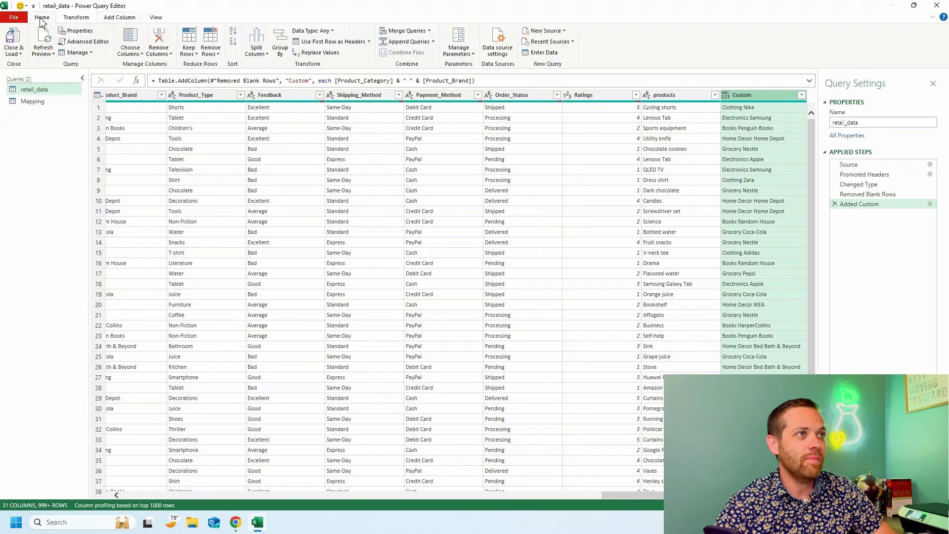
{"action": "left_click", "coordinate": [429, 31]}
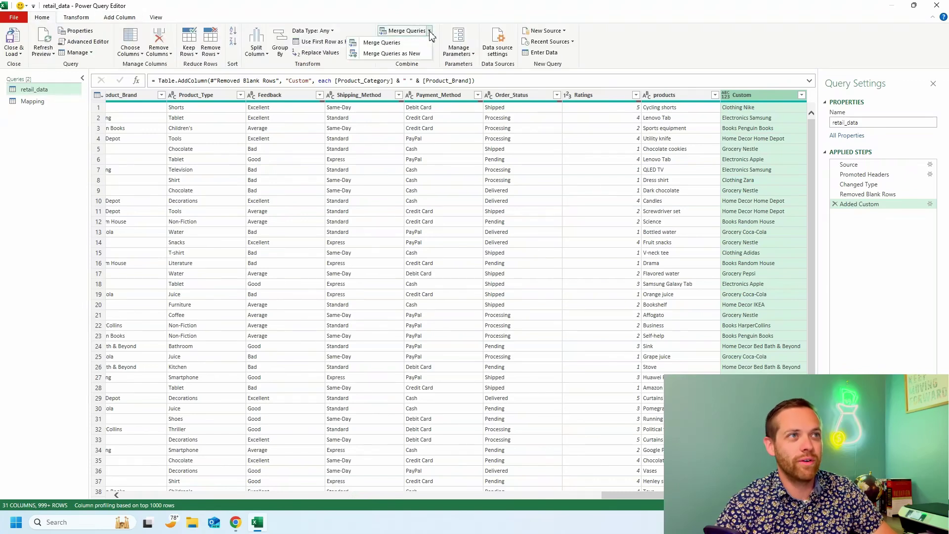
{"action": "left_click", "coordinate": [388, 46]}
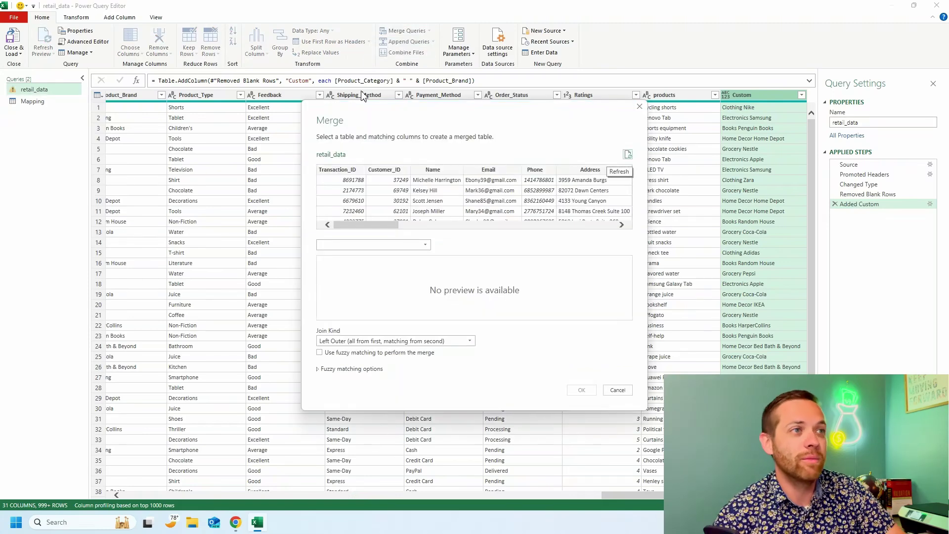
{"action": "left_click_drag", "start_coordinate": [351, 225], "coordinate": [578, 213]}
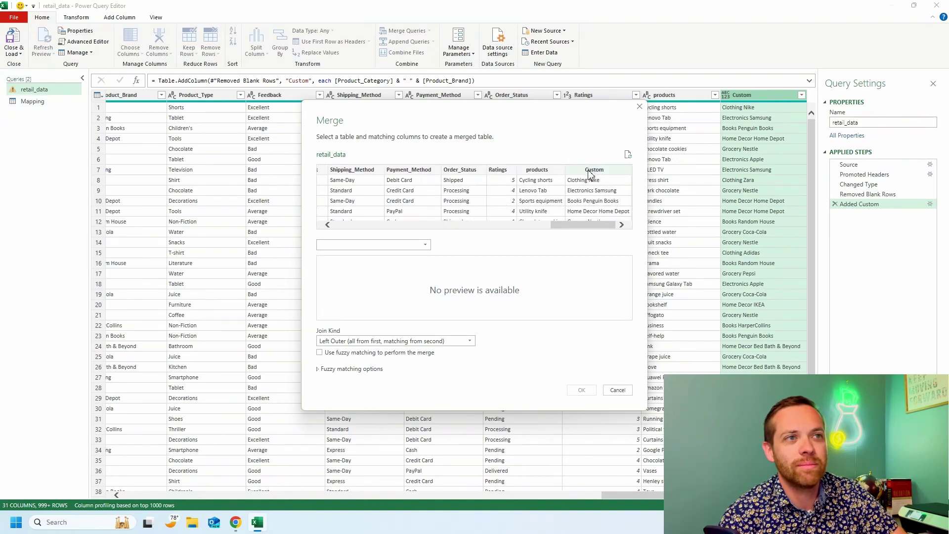
{"action": "left_click", "coordinate": [590, 173]}
{"action": "left_click", "coordinate": [424, 245]}
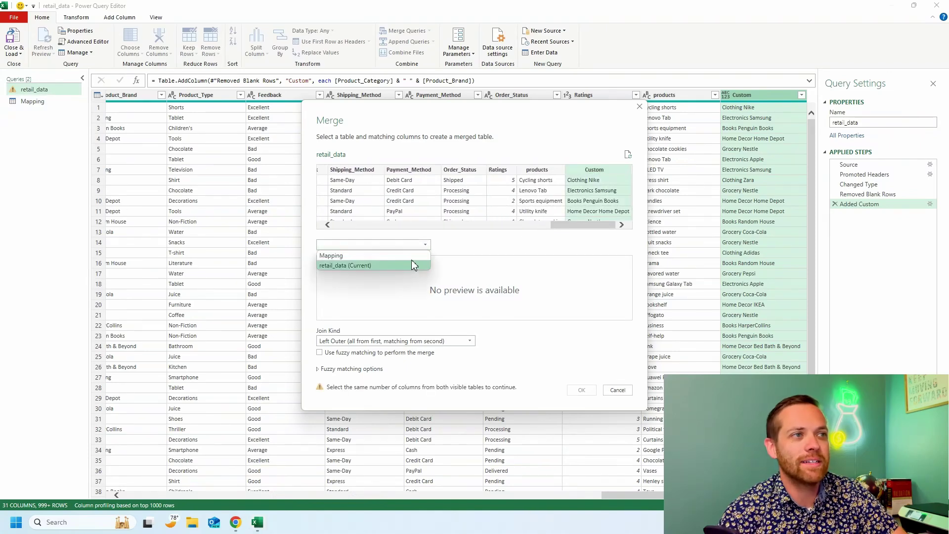
{"action": "left_click", "coordinate": [390, 255]}
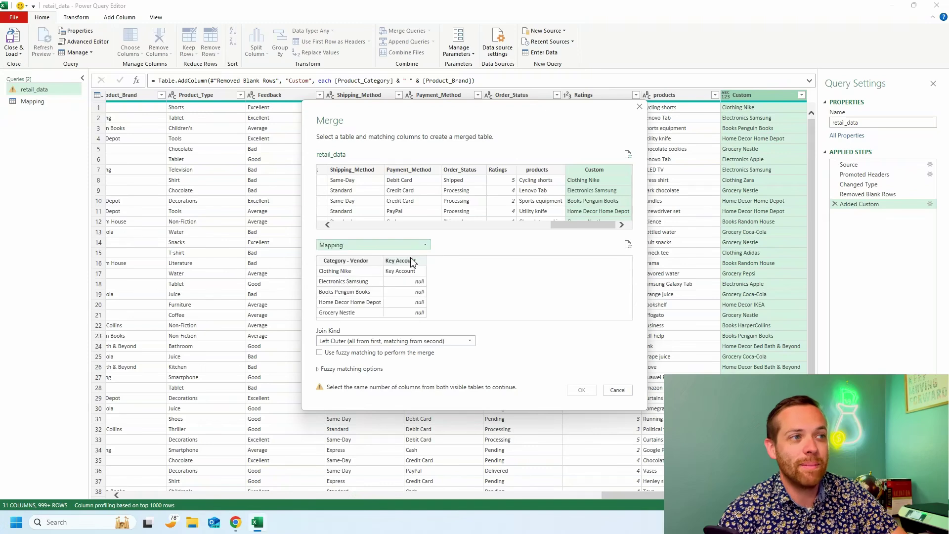
{"action": "left_click", "coordinate": [359, 265]}
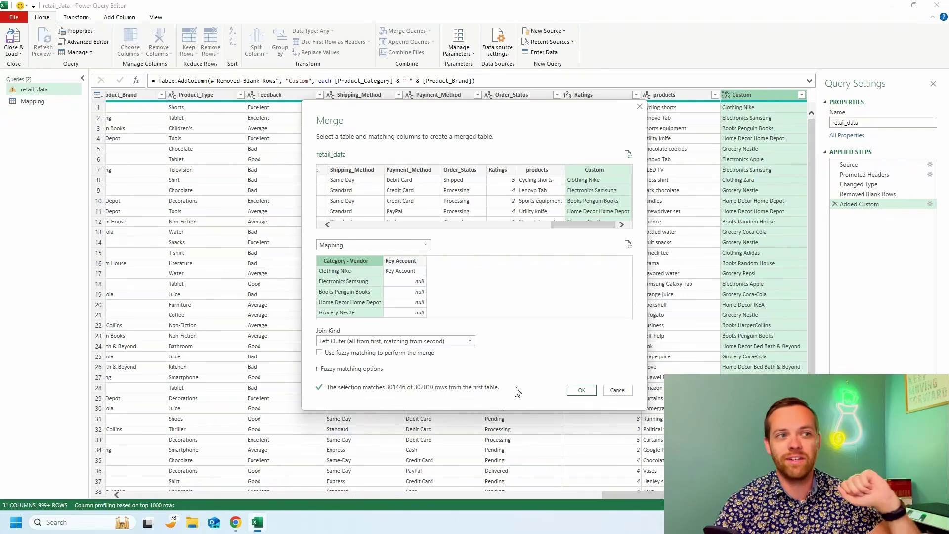
{"action": "left_click", "coordinate": [582, 390]}
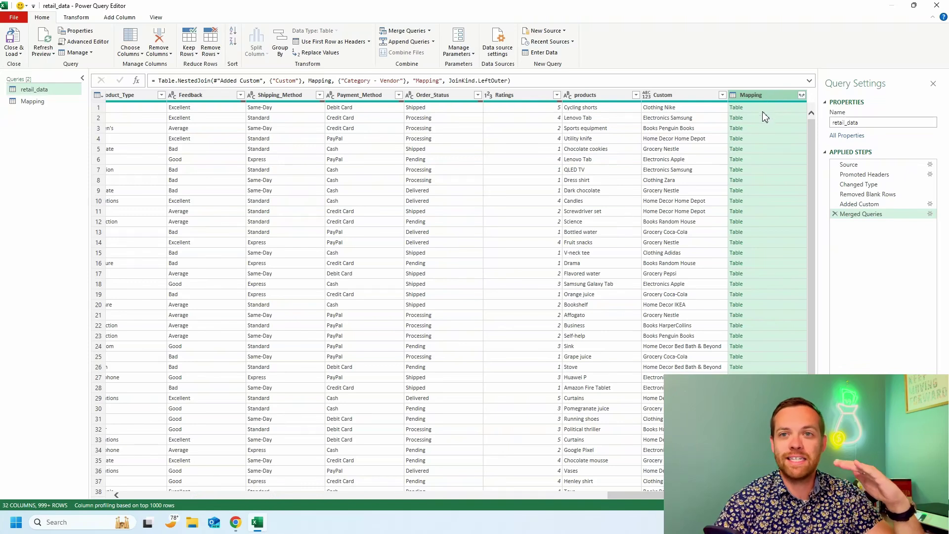
- Expand the Mapping column with only Key Account checked, creating Mapping.Key Account
{"action": "left_click", "coordinate": [801, 94]}
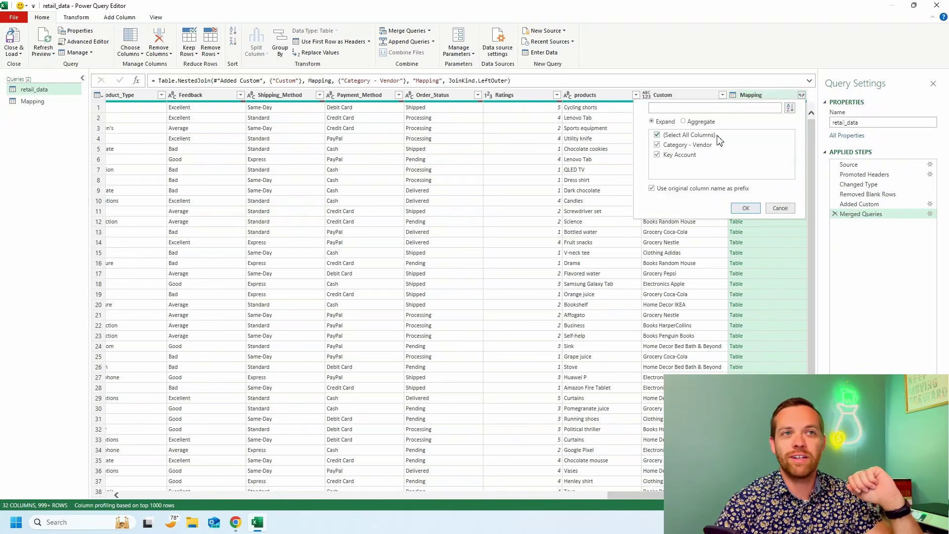
{"action": "left_click", "coordinate": [658, 146]}
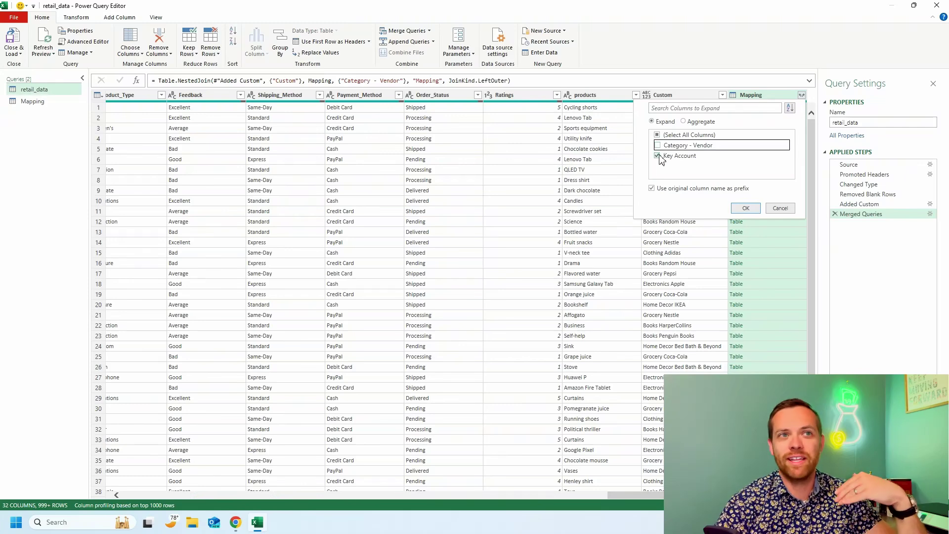
{"action": "left_click", "coordinate": [747, 208]}
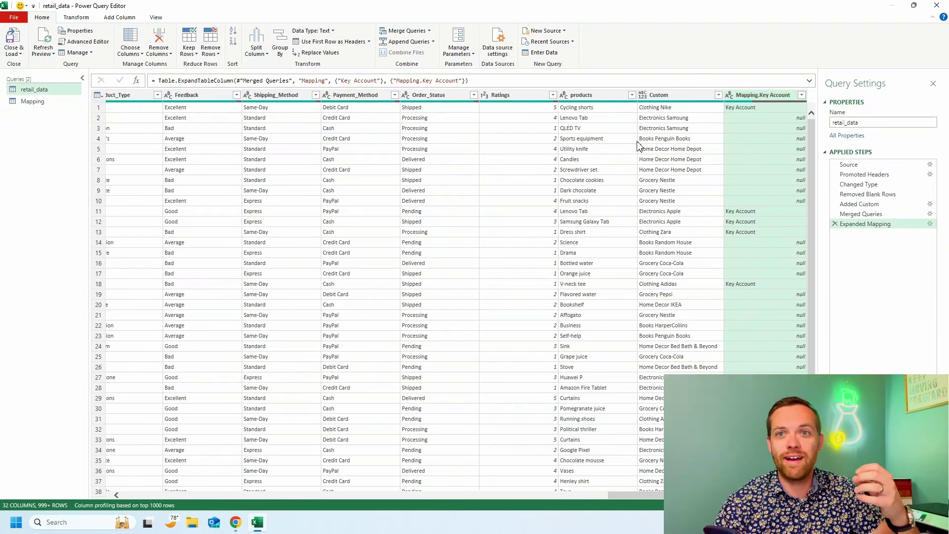
- Filter Mapping.Key Account to exclude (null) rows, then scroll back to the first columns
{"action": "left_click", "coordinate": [802, 95]}
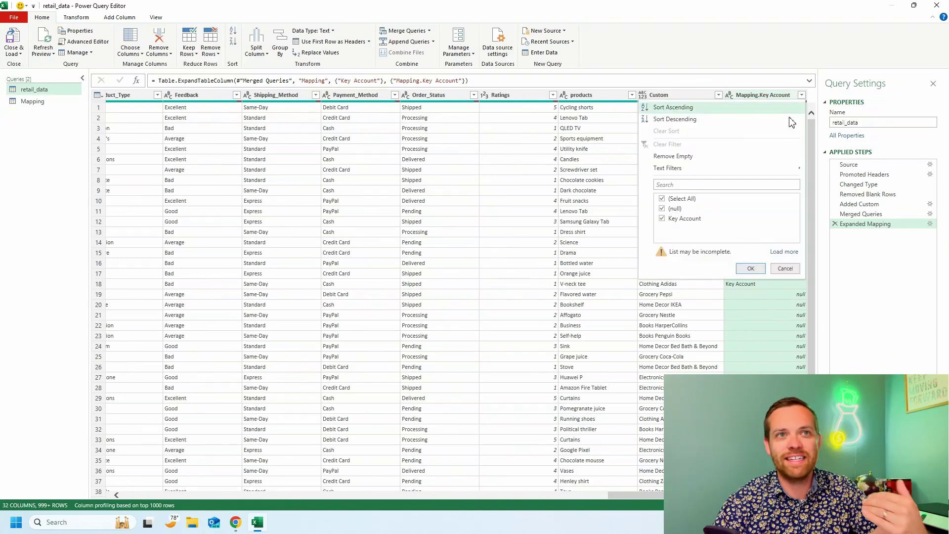
{"action": "left_click", "coordinate": [662, 210]}
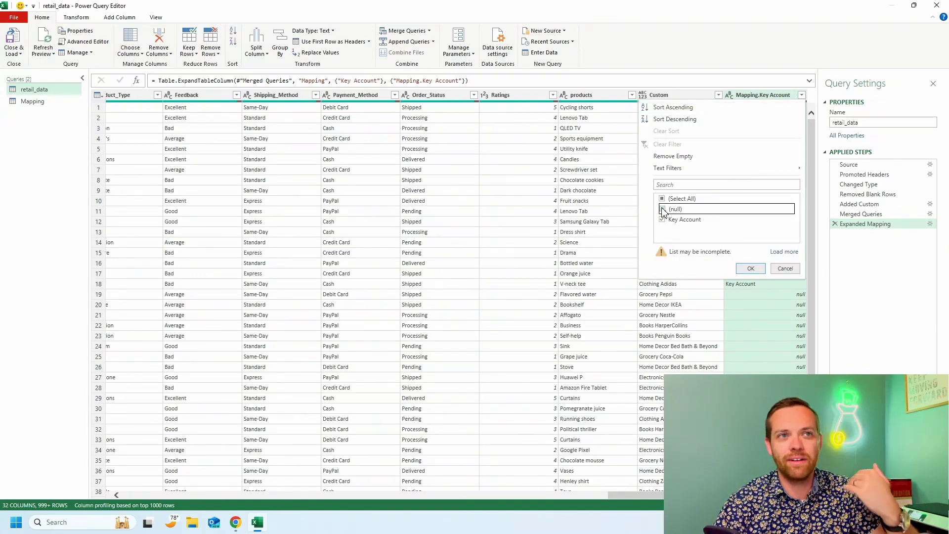
{"action": "left_click", "coordinate": [755, 269]}
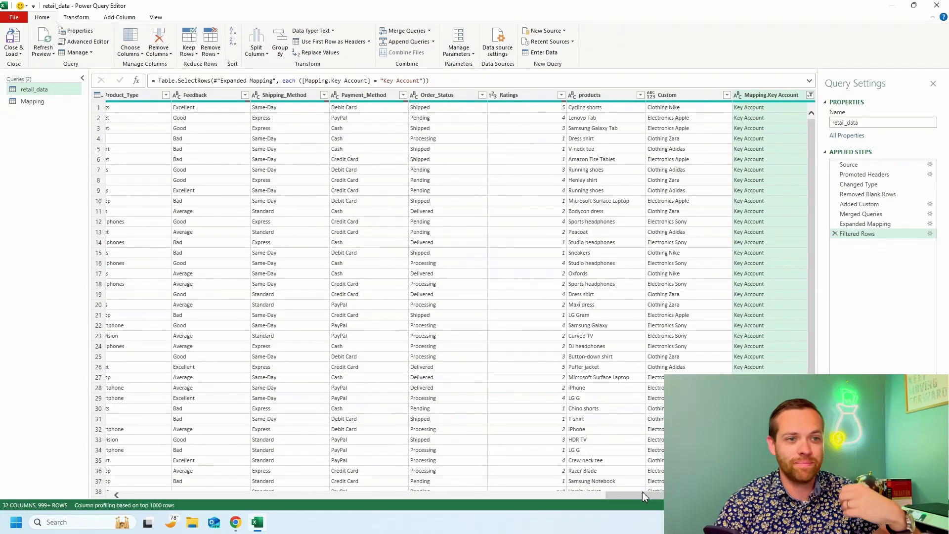
{"action": "left_click_drag", "start_coordinate": [642, 493], "coordinate": [303, 495]}
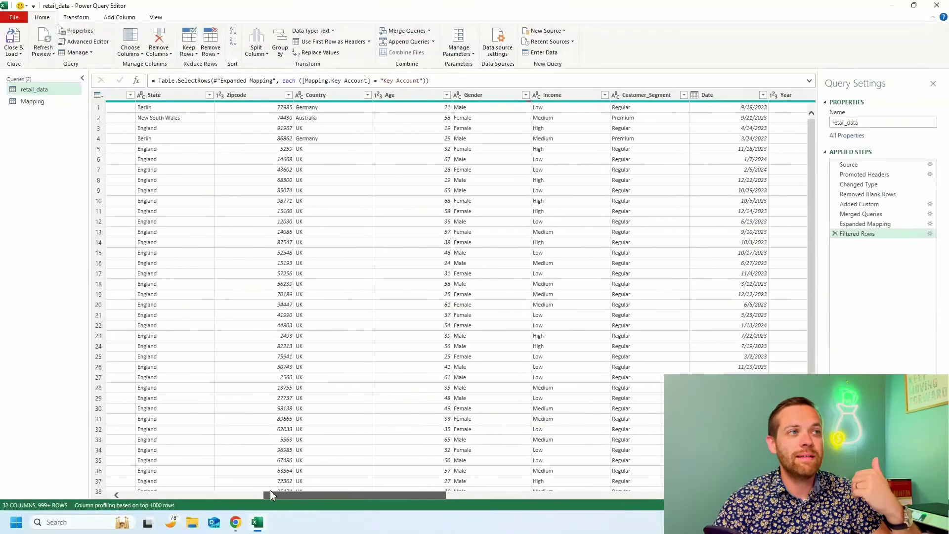
{"action": "left_click_drag", "start_coordinate": [248, 490], "coordinate": [149, 494]}
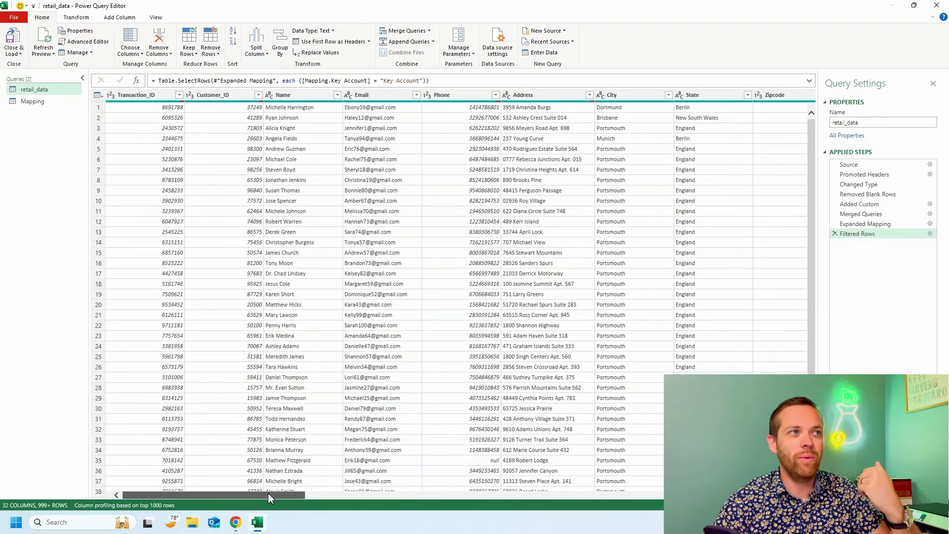
{"action": "mouse_move", "coordinate": [269, 496]}
{"action": "left_mouse_down"}
{"action": "mouse_move", "coordinate": [527, 478]}
{"action": "mouse_move", "coordinate": [270, 479]}
{"action": "left_mouse_up"}
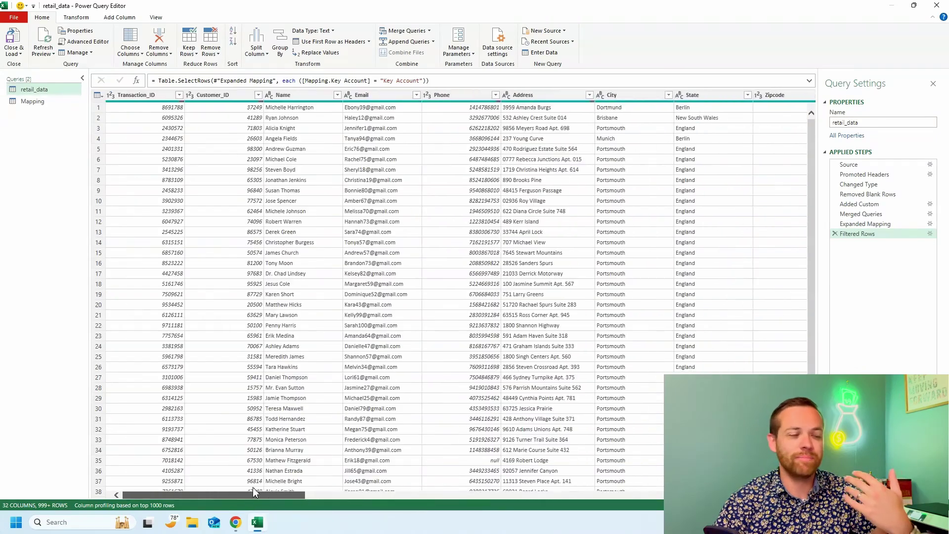
- Start an advanced Group By on Name, Email and Total_Amount
{"action": "left_click", "coordinate": [280, 50]}
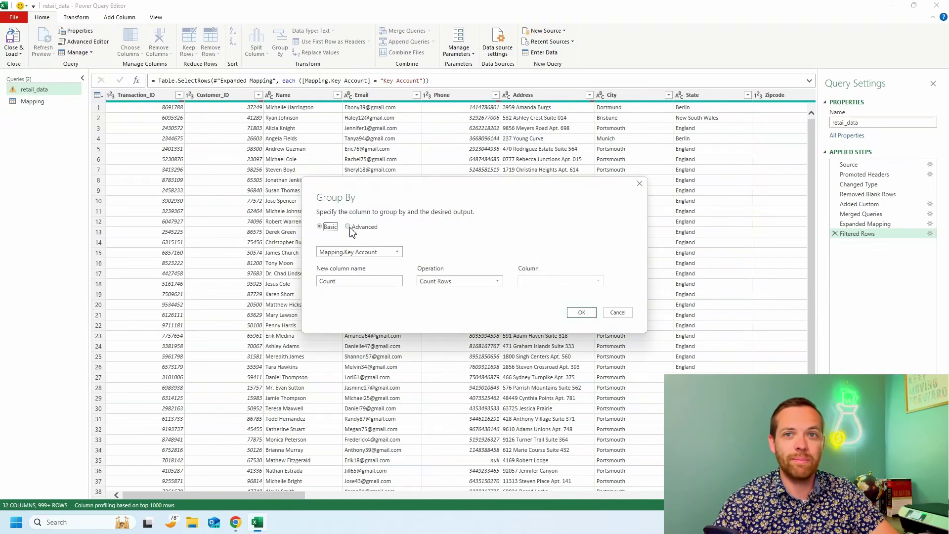
{"action": "left_click", "coordinate": [349, 227]}
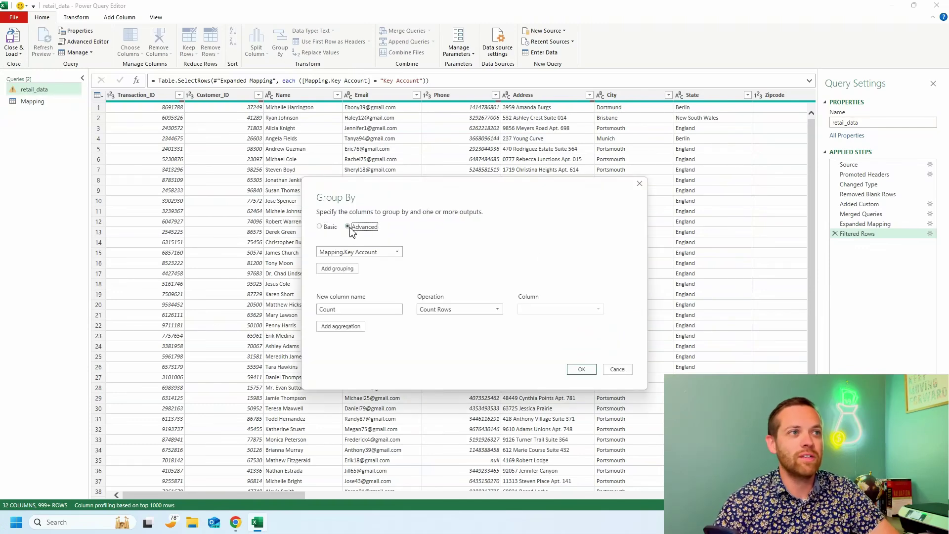
{"action": "left_click", "coordinate": [360, 252]}
{"action": "left_click_drag", "start_coordinate": [398, 346], "coordinate": [404, 293]}
{"action": "scroll", "coordinate": [375, 269], "scroll_direction": "up", "scroll_amount": 1}
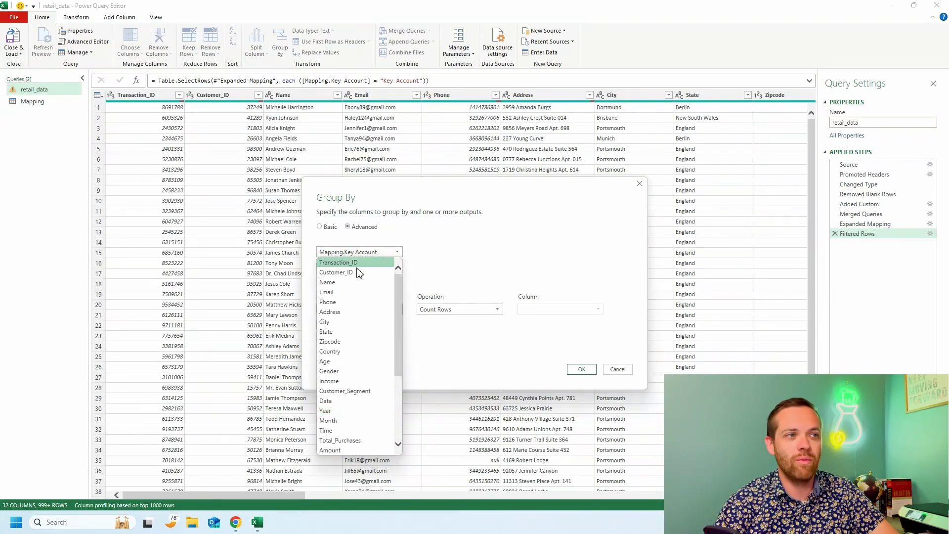
{"action": "left_click", "coordinate": [344, 285]}
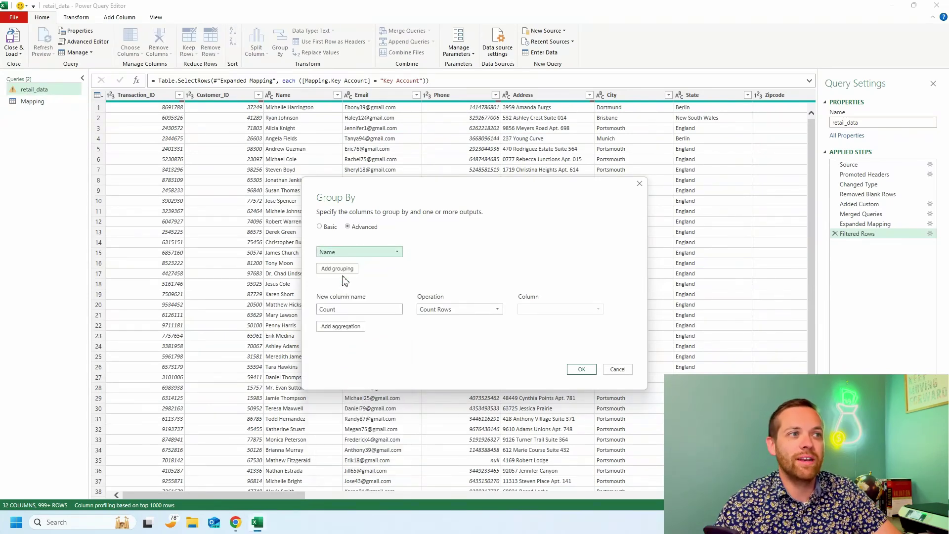
{"action": "left_click", "coordinate": [337, 268]}
{"action": "left_click", "coordinate": [346, 269]}
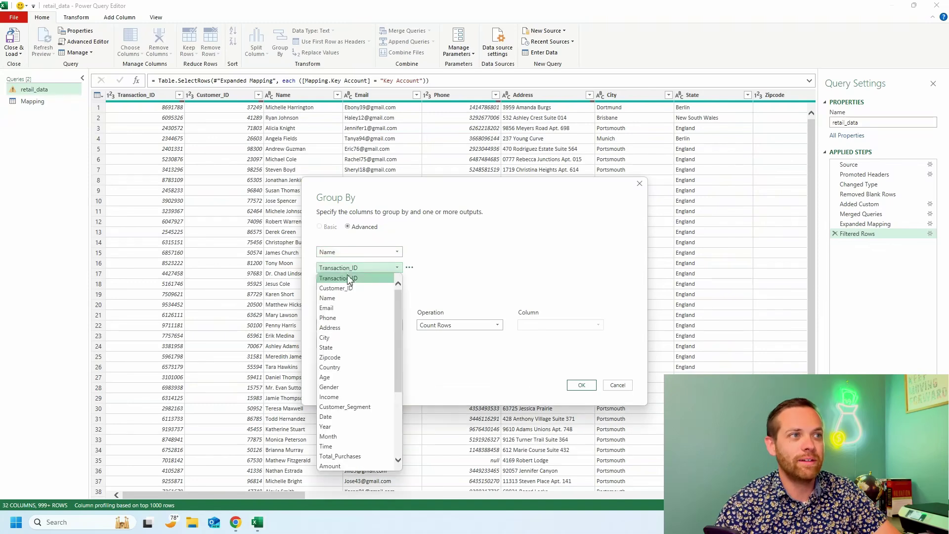
{"action": "left_click", "coordinate": [350, 308]}
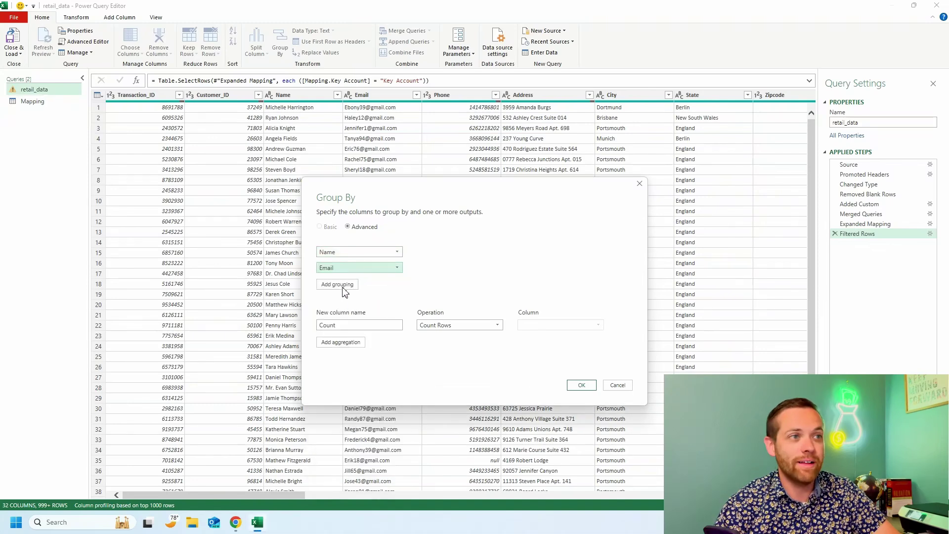
{"action": "left_click", "coordinate": [345, 284]}
{"action": "left_click", "coordinate": [360, 290]}
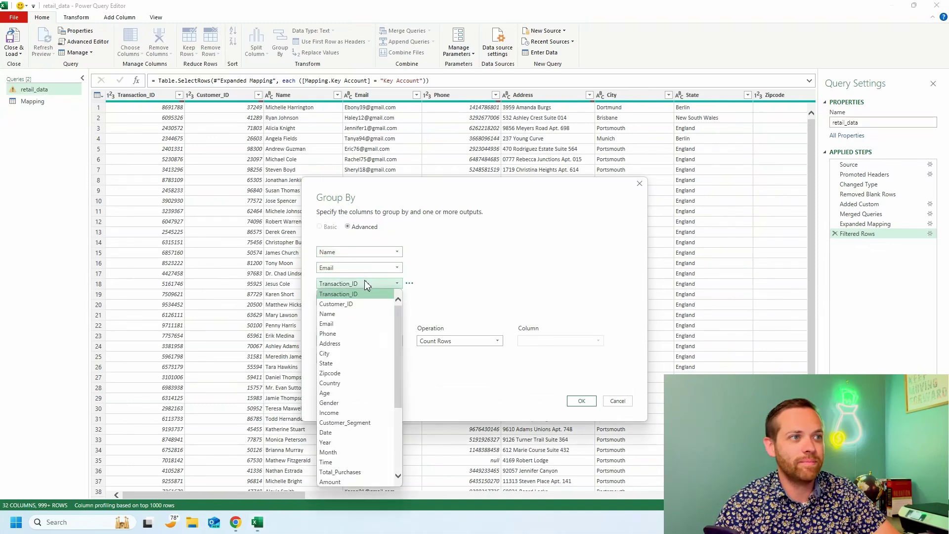
{"action": "scroll", "coordinate": [399, 367], "scroll_direction": "down", "scroll_amount": 1}
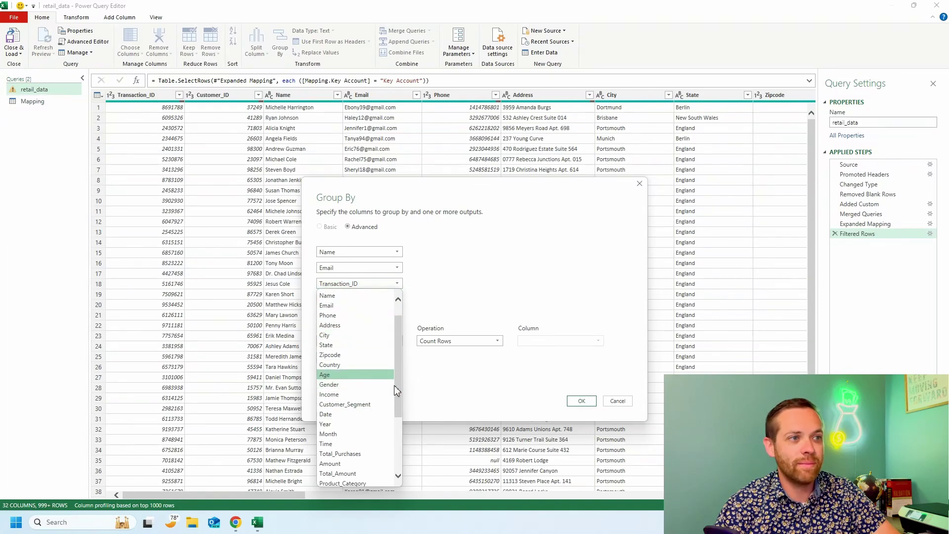
{"action": "scroll", "coordinate": [384, 386], "scroll_direction": "down", "scroll_amount": 2}
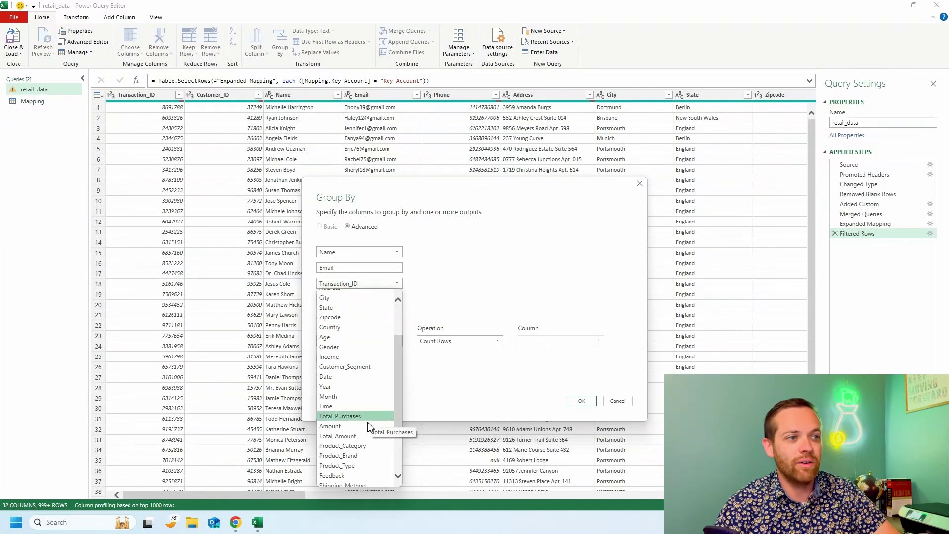
{"action": "left_click", "coordinate": [365, 436]}
- Add Product_Category, Product_Brand and Product_Type as further grouping columns
{"action": "left_click", "coordinate": [350, 300]}
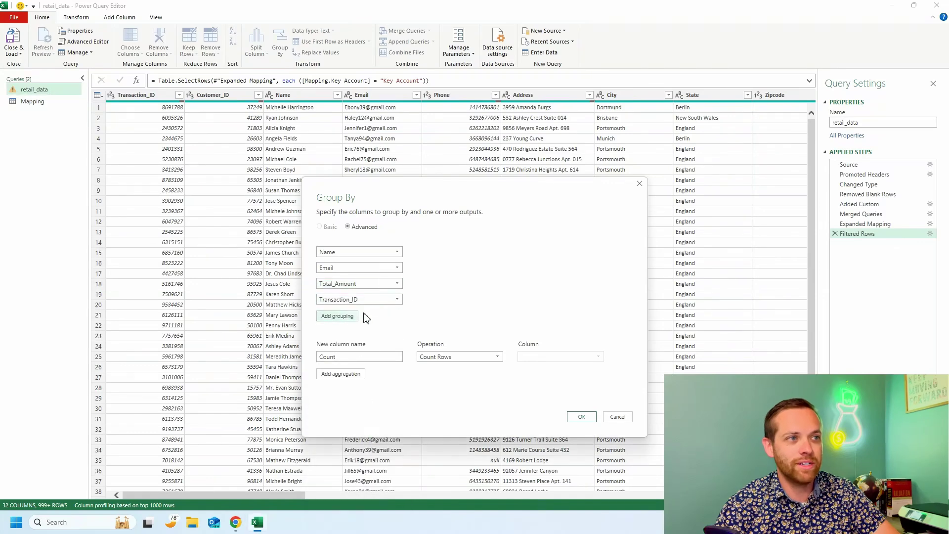
{"action": "left_click", "coordinate": [381, 299]}
{"action": "scroll", "coordinate": [367, 401], "scroll_direction": "down", "scroll_amount": 3}
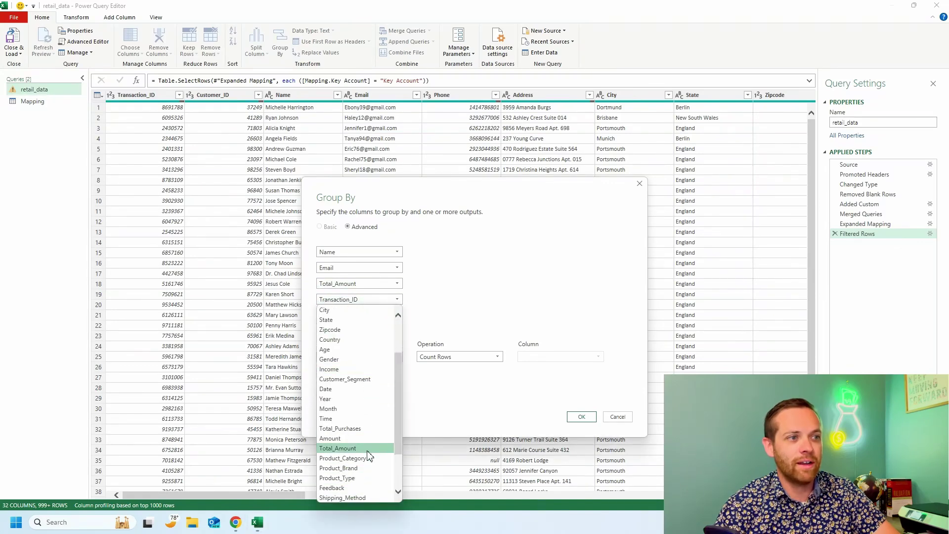
{"action": "left_click", "coordinate": [365, 463]}
{"action": "left_click", "coordinate": [352, 317]}
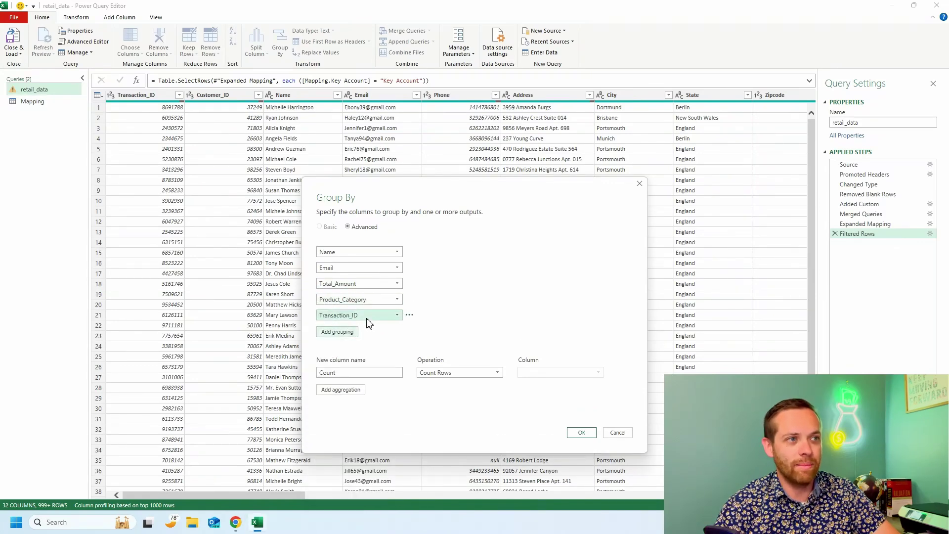
{"action": "left_click", "coordinate": [356, 315]}
{"action": "scroll", "coordinate": [358, 284], "scroll_direction": "down", "scroll_amount": 3}
{"action": "left_click", "coordinate": [356, 275]}
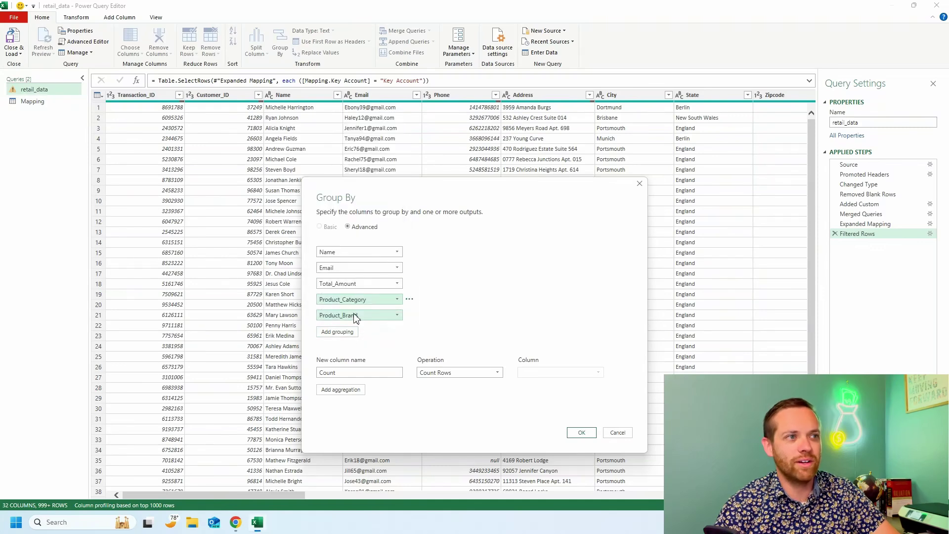
{"action": "left_click", "coordinate": [338, 331]}
{"action": "left_click", "coordinate": [358, 331]}
{"action": "scroll", "coordinate": [367, 291], "scroll_direction": "down", "scroll_amount": 3}
{"action": "scroll", "coordinate": [368, 290], "scroll_direction": "down", "scroll_amount": 2}
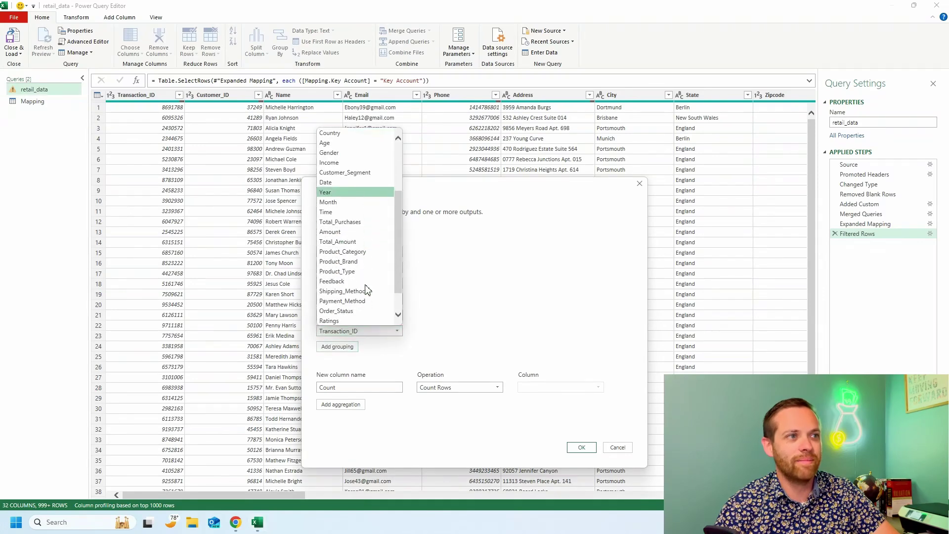
{"action": "left_click", "coordinate": [364, 272]}
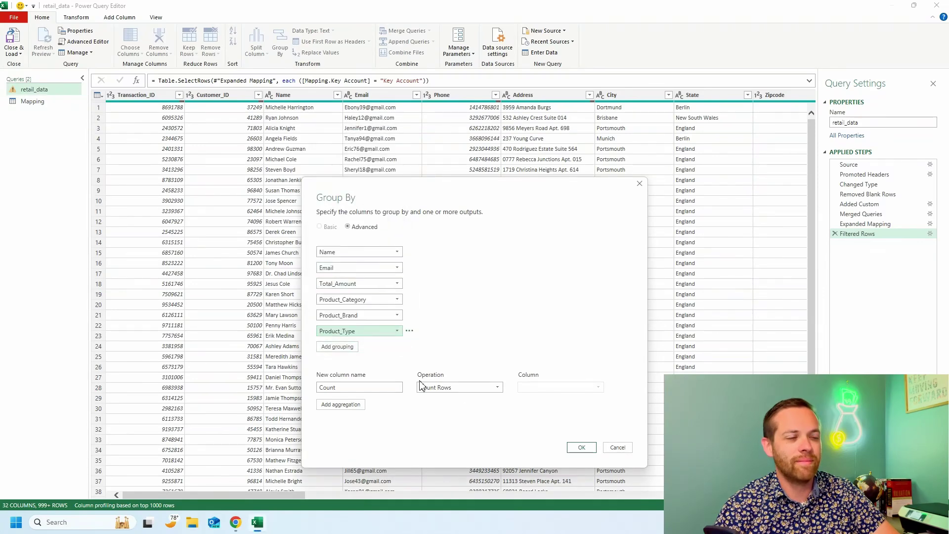
- Name the new aggregate column 'Values' as the Sum of Total_Amount
{"action": "double_click", "coordinate": [365, 388]}
{"action": "type", "text": "Values"}
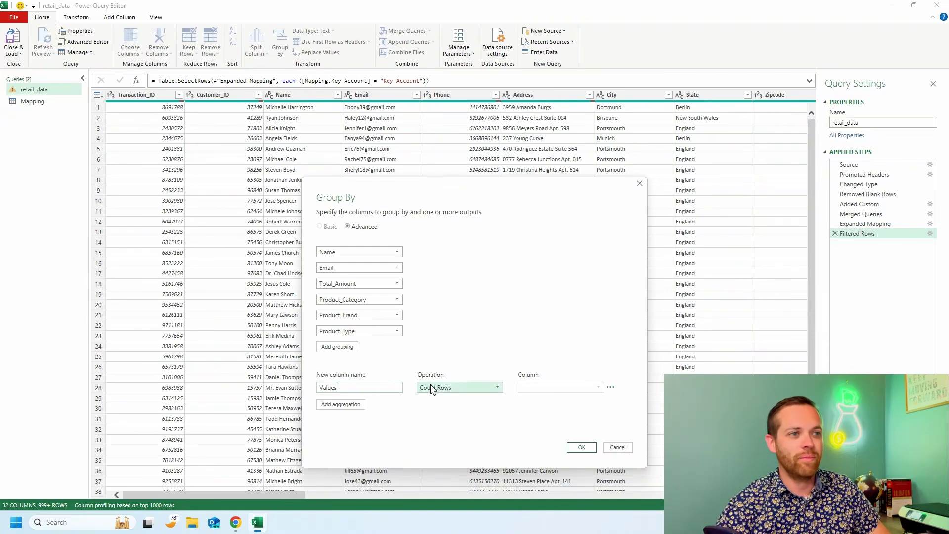
{"action": "left_click", "coordinate": [435, 388]}
{"action": "left_click", "coordinate": [438, 391]}
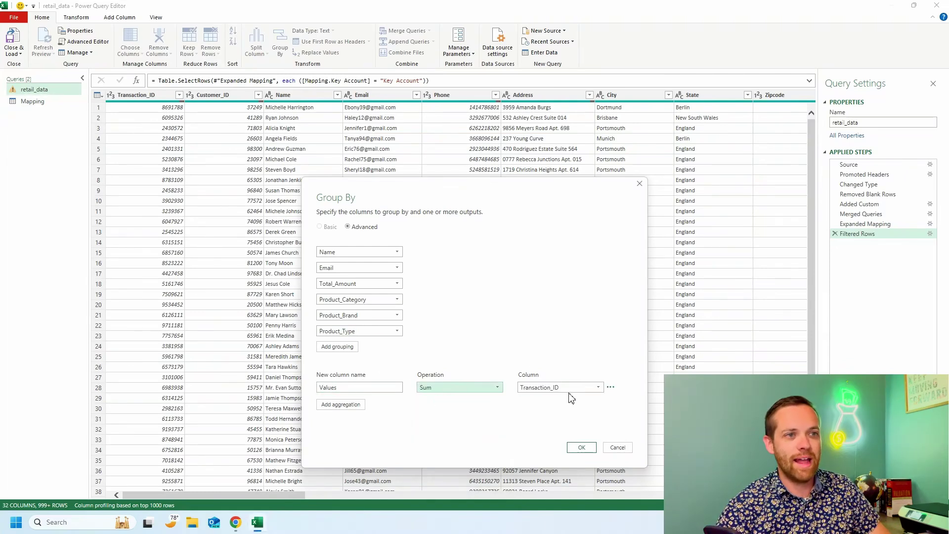
{"action": "left_click", "coordinate": [566, 388]}
{"action": "scroll", "coordinate": [559, 277], "scroll_direction": "down", "scroll_amount": 5}
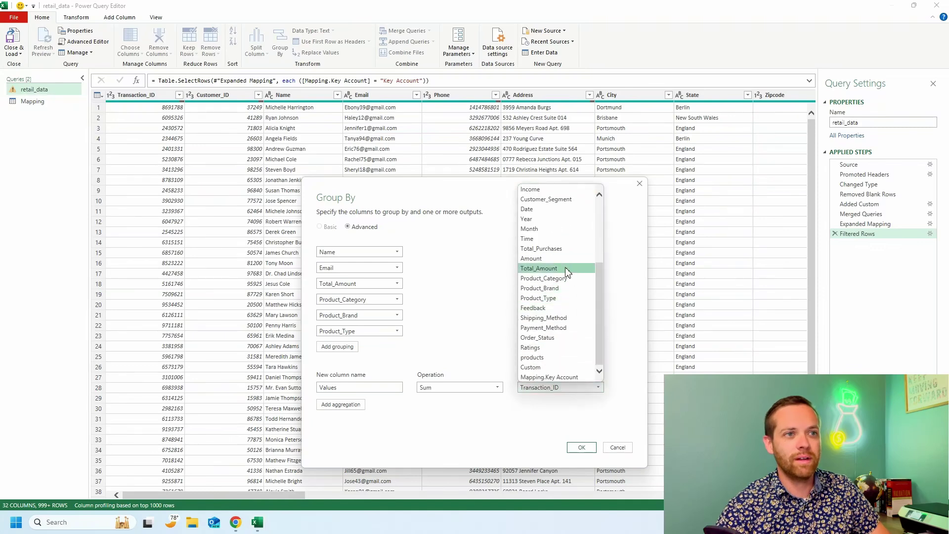
{"action": "left_click", "coordinate": [567, 269]}
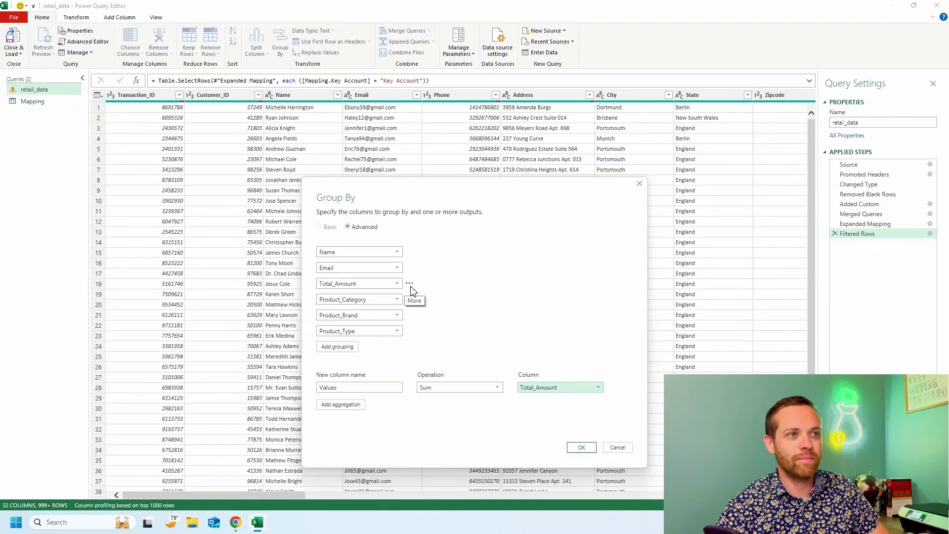
- Remove Total_Amount from the grouping columns and apply the grouping
{"action": "left_click", "coordinate": [410, 285]}
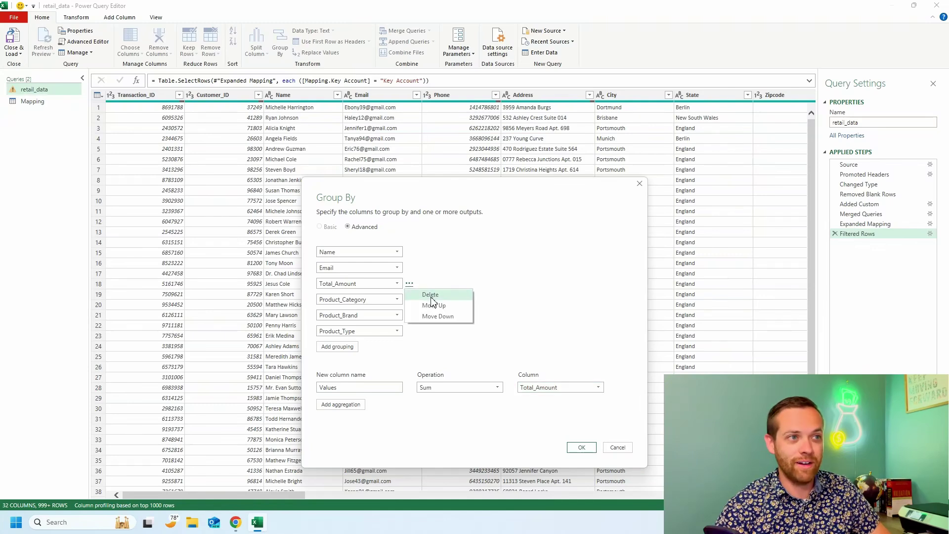
{"action": "left_click", "coordinate": [430, 295]}
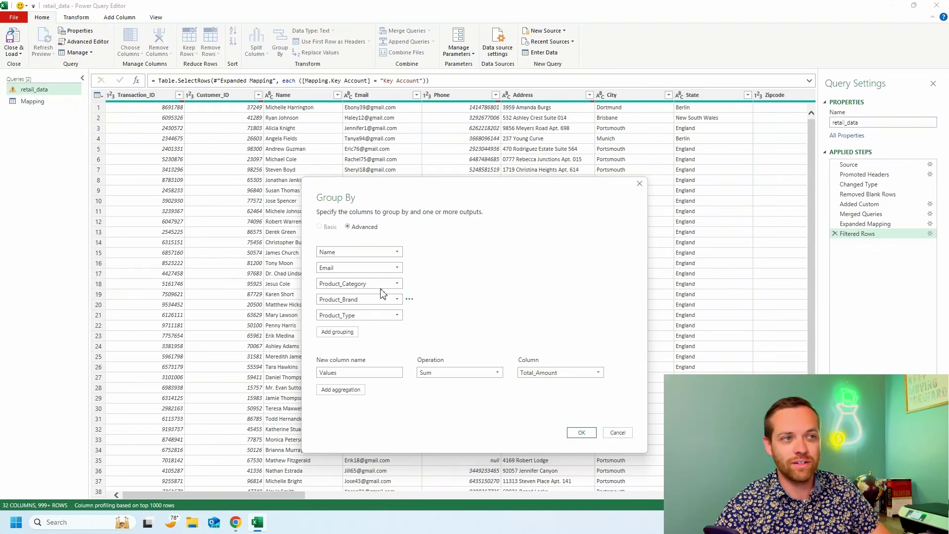
{"action": "left_click", "coordinate": [582, 433]}
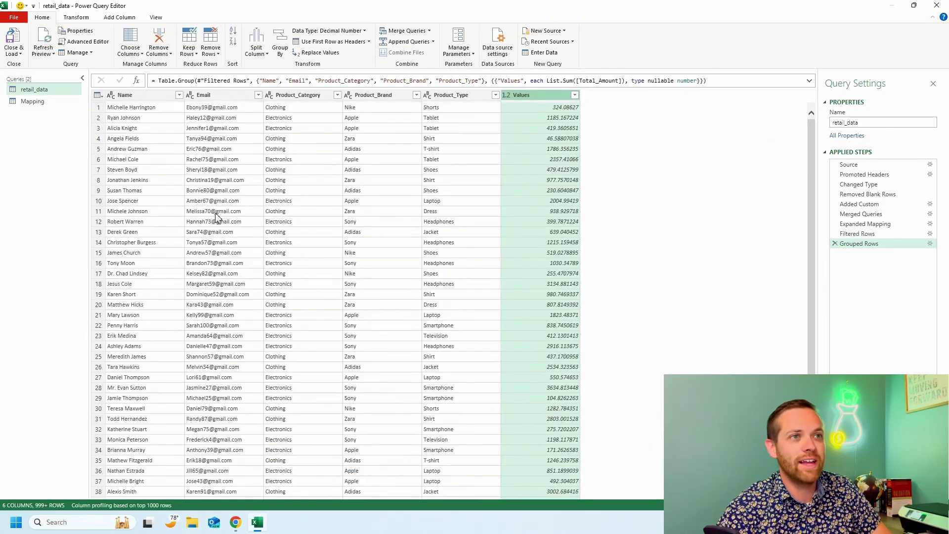
- Reopen the Filtered Rows step's settings showing the Key Account condition
{"action": "left_click_drag", "start_coordinate": [814, 156], "coordinate": [815, 111]}
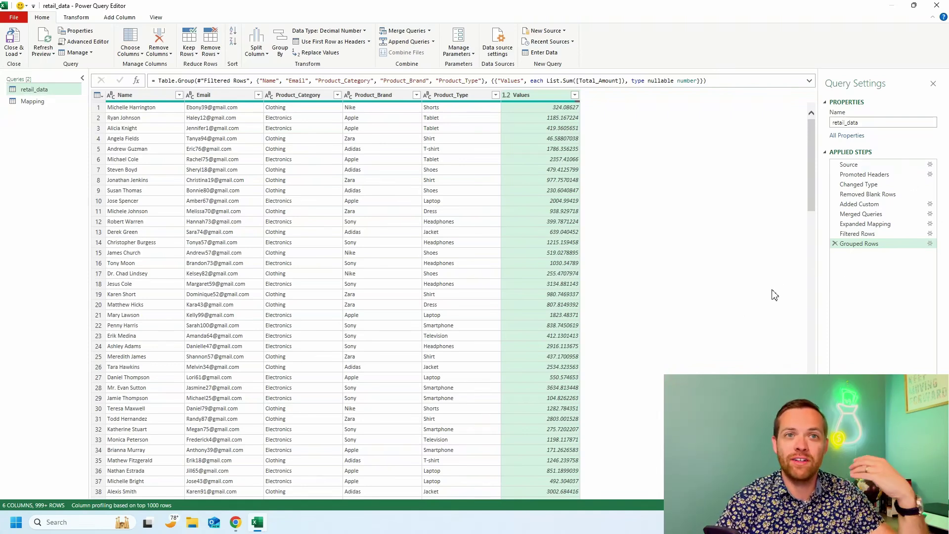
{"action": "left_click", "coordinate": [930, 234]}
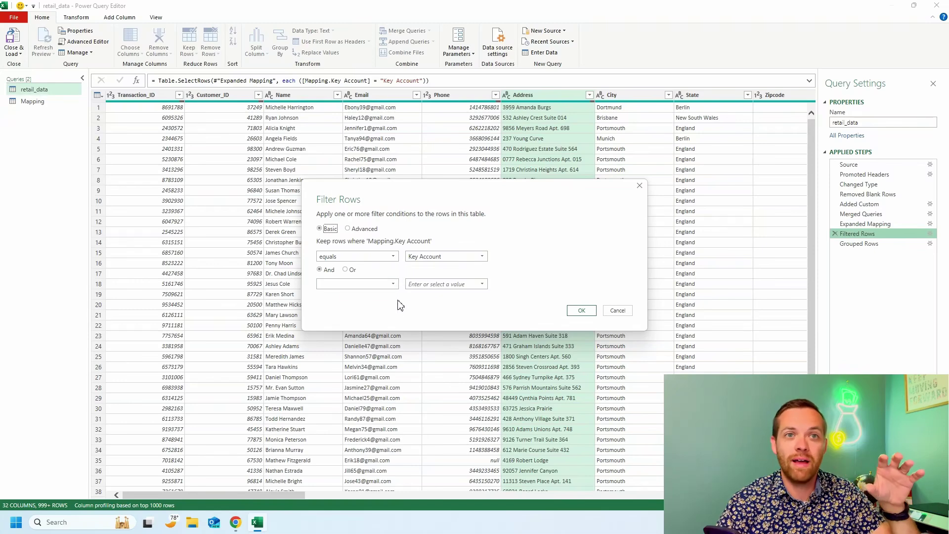
- Cancel the Filter Rows dialog unchanged and show the Close & Load options
{"action": "left_click", "coordinate": [617, 311]}
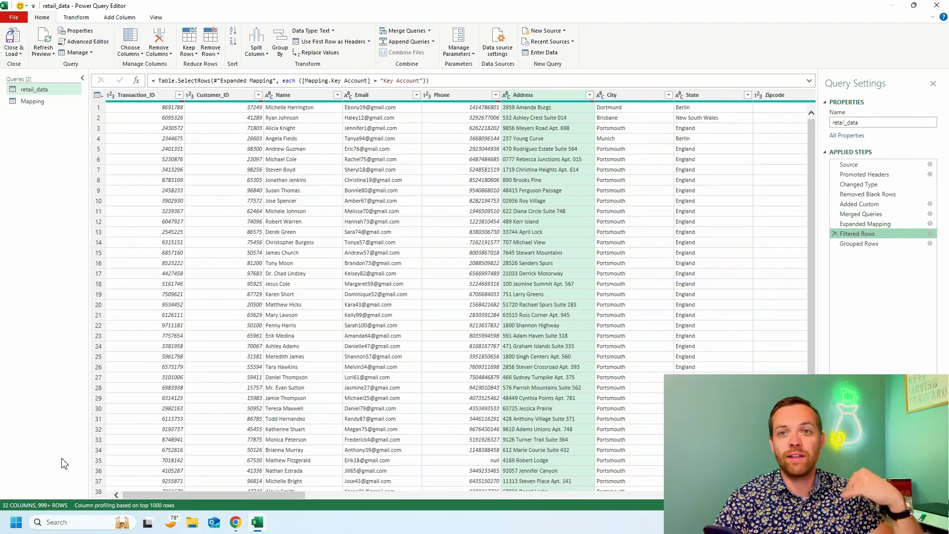
{"action": "left_click", "coordinate": [15, 52]}
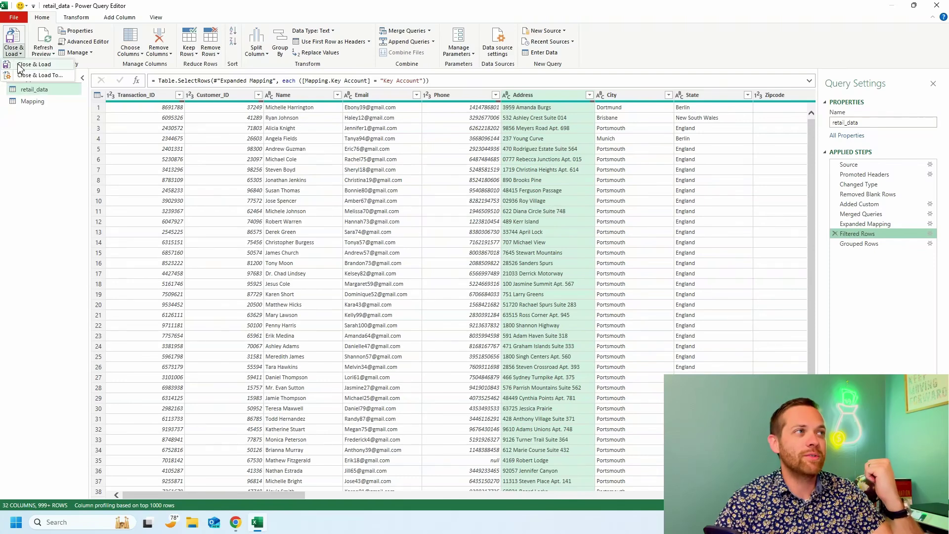
- Load retail_data as a Table on a new worksheet, also added to the Data Model
{"action": "left_click", "coordinate": [22, 76]}
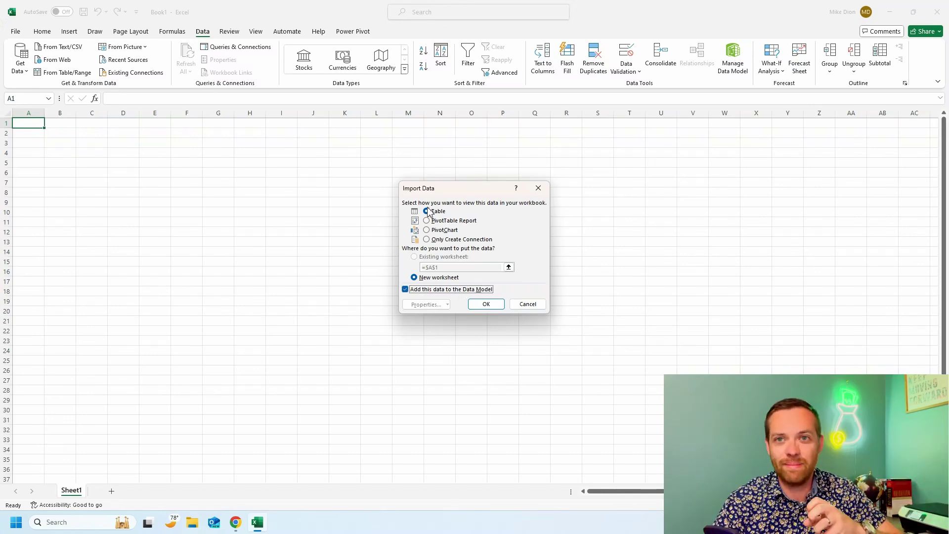
{"action": "left_click", "coordinate": [427, 240]}
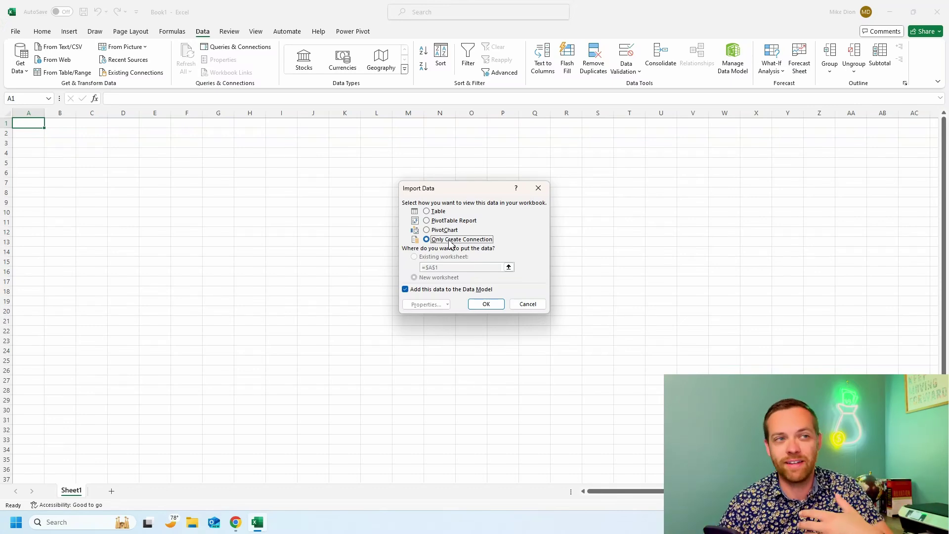
{"action": "left_click", "coordinate": [427, 211]}
{"action": "left_click", "coordinate": [485, 305]}
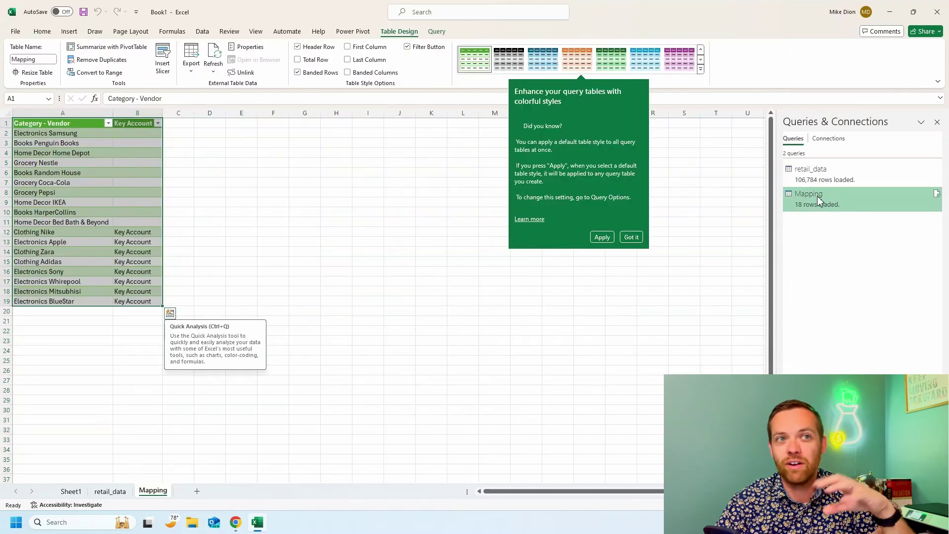
- Switch to the retail_data sheet and scroll through its 106,784 loaded rows
{"action": "mouse_move", "coordinate": [821, 196]}
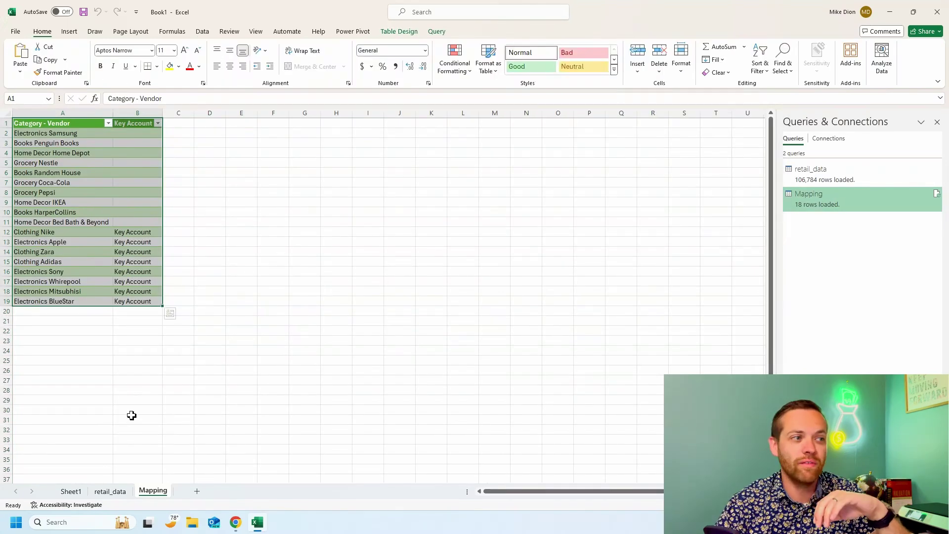
{"action": "left_click", "coordinate": [111, 491]}
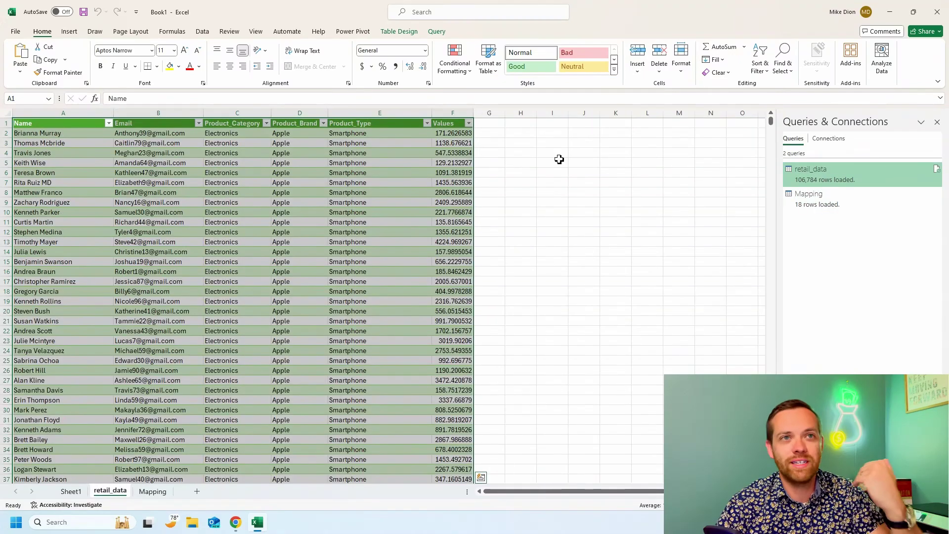
{"action": "left_click_drag", "start_coordinate": [772, 123], "coordinate": [765, 482]}
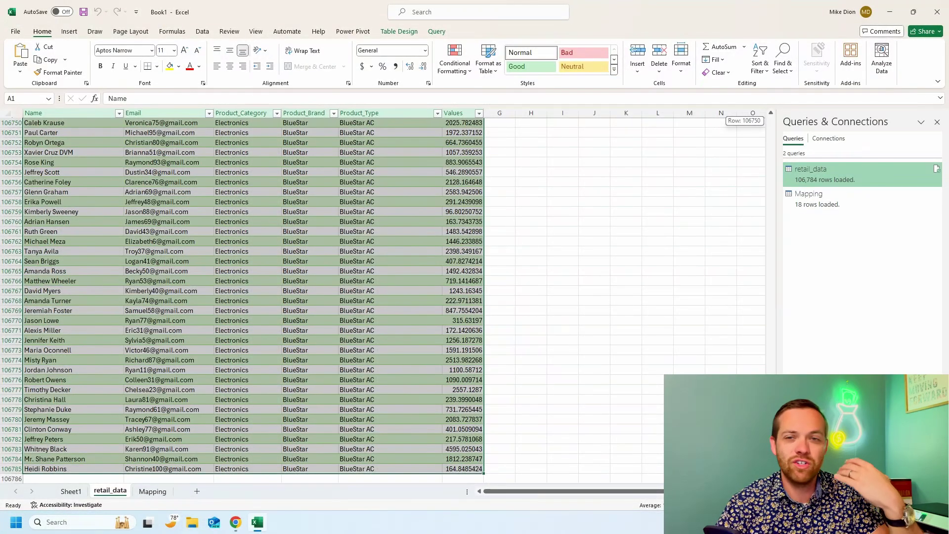
{"action": "left_click_drag", "start_coordinate": [771, 121], "coordinate": [771, 120]}
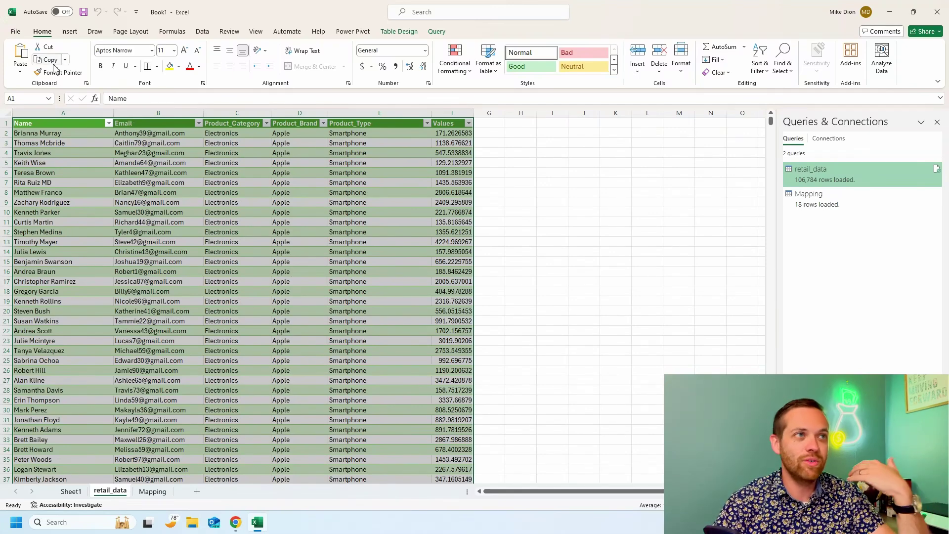
- Insert a PivotTable from the retail_data table at Sheet1 cell A1
{"action": "left_click", "coordinate": [69, 32]}
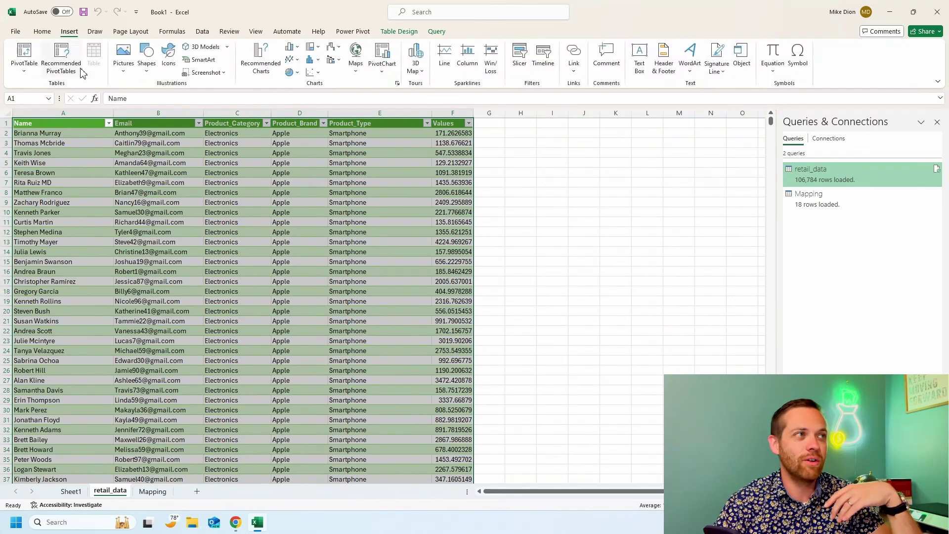
{"action": "left_click", "coordinate": [24, 66]}
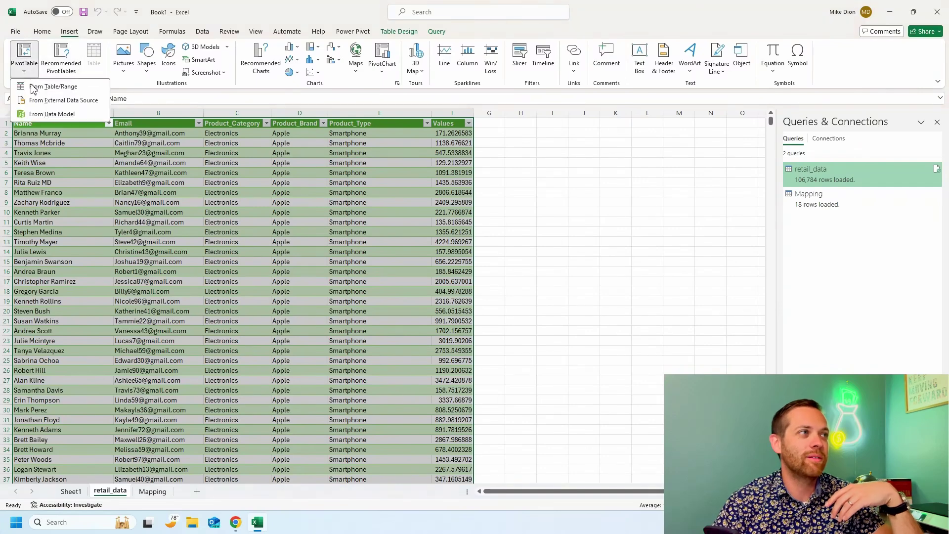
{"action": "left_click", "coordinate": [32, 87]}
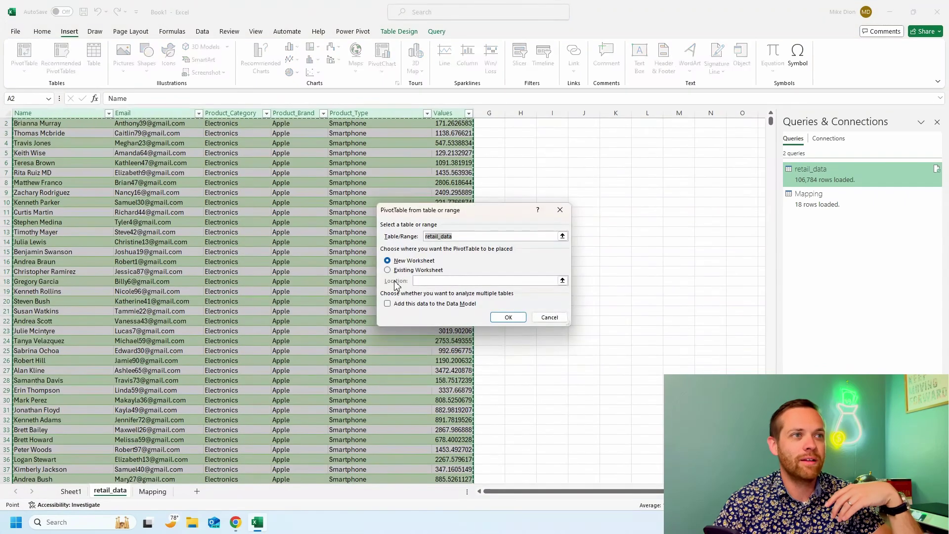
{"action": "left_click", "coordinate": [71, 490]}
{"action": "left_click", "coordinate": [40, 125]}
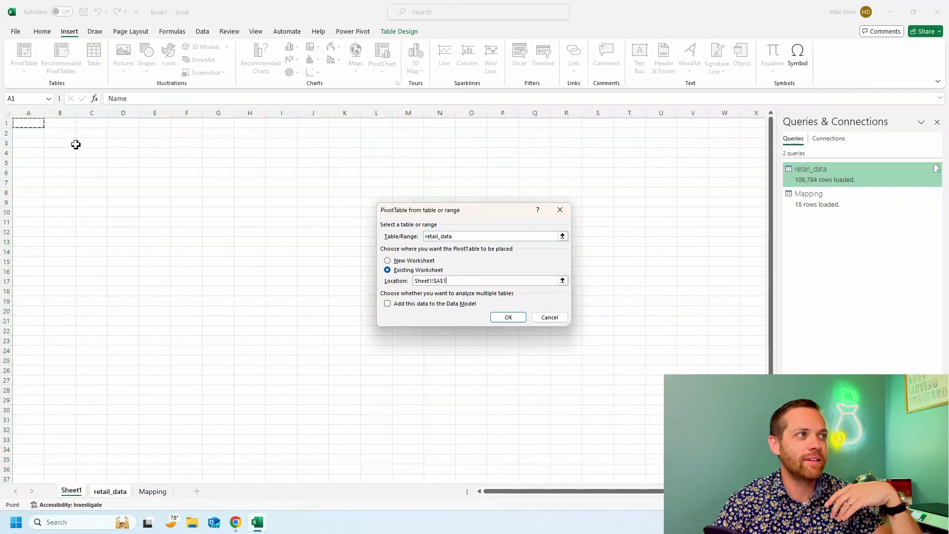
{"action": "left_click", "coordinate": [508, 316]}
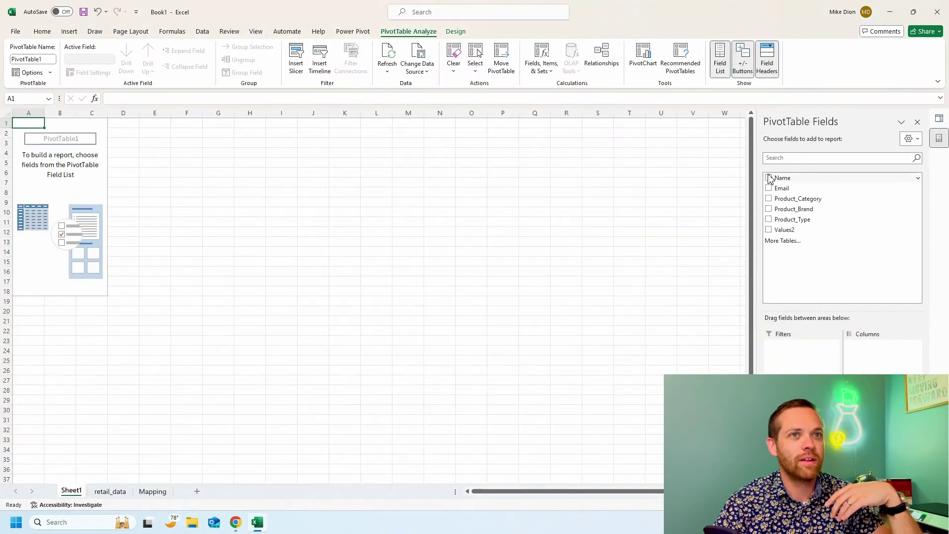
- List Names as rows, filter Product_Category to Clothing, sum Values2, then return to retail_data
{"action": "left_click", "coordinate": [768, 178]}
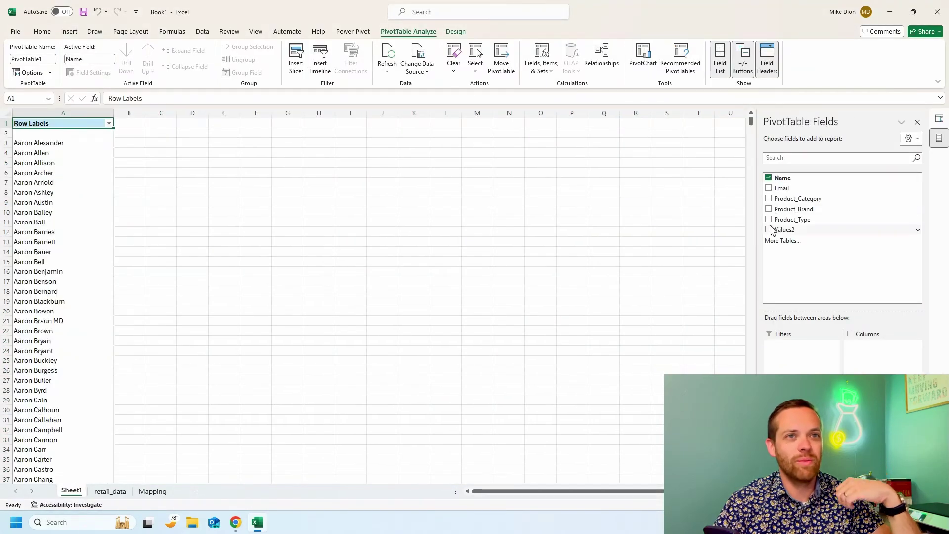
{"action": "left_click", "coordinate": [768, 208]}
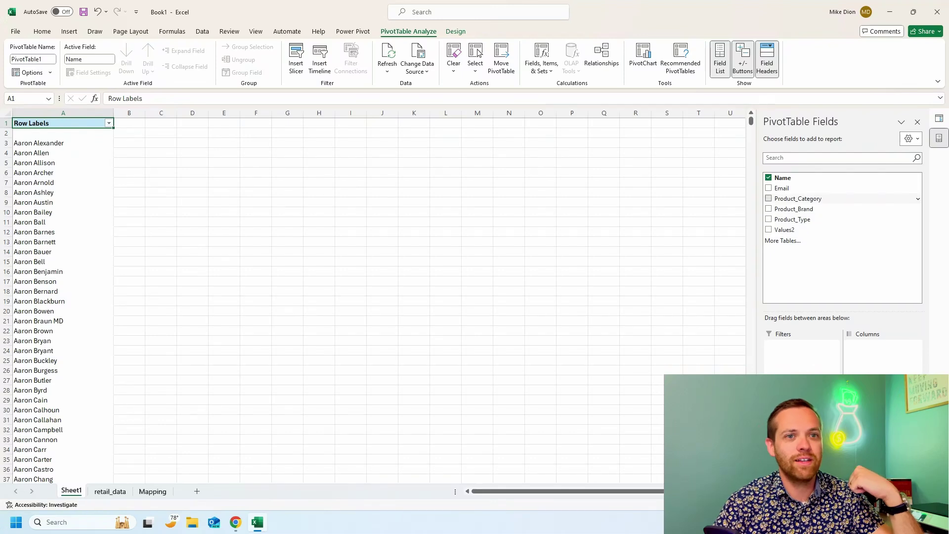
{"action": "left_click_drag", "start_coordinate": [801, 390], "coordinate": [801, 346]}
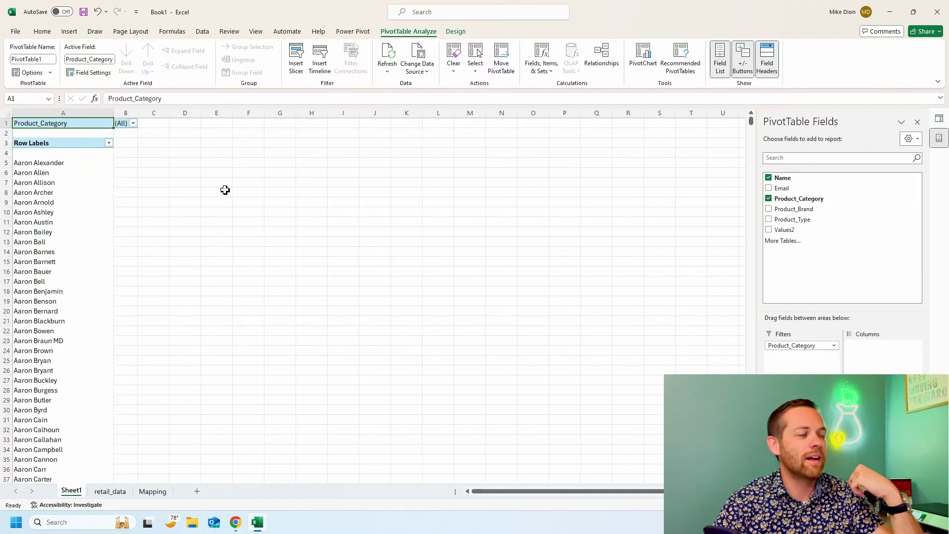
{"action": "left_click", "coordinate": [130, 122]}
{"action": "left_click", "coordinate": [133, 123]}
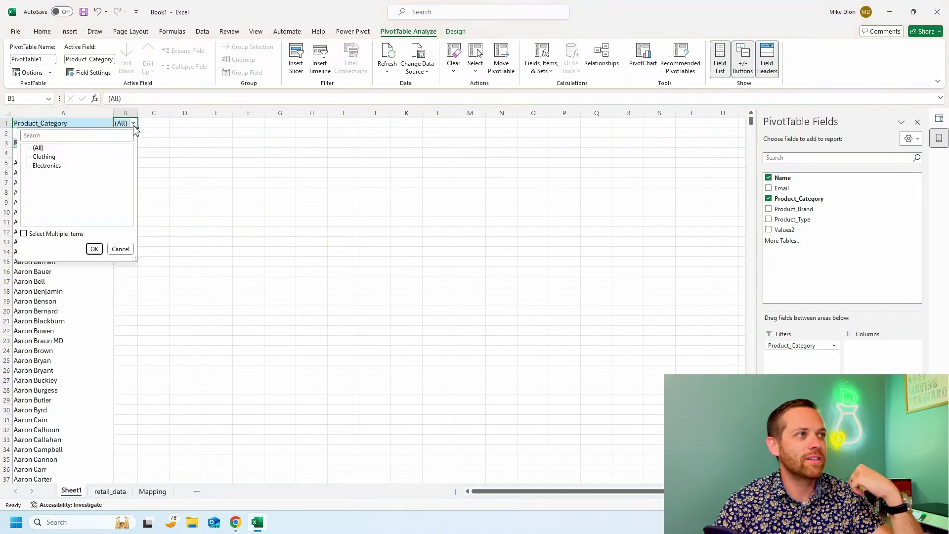
{"action": "left_click", "coordinate": [45, 156]}
{"action": "left_click", "coordinate": [94, 249]}
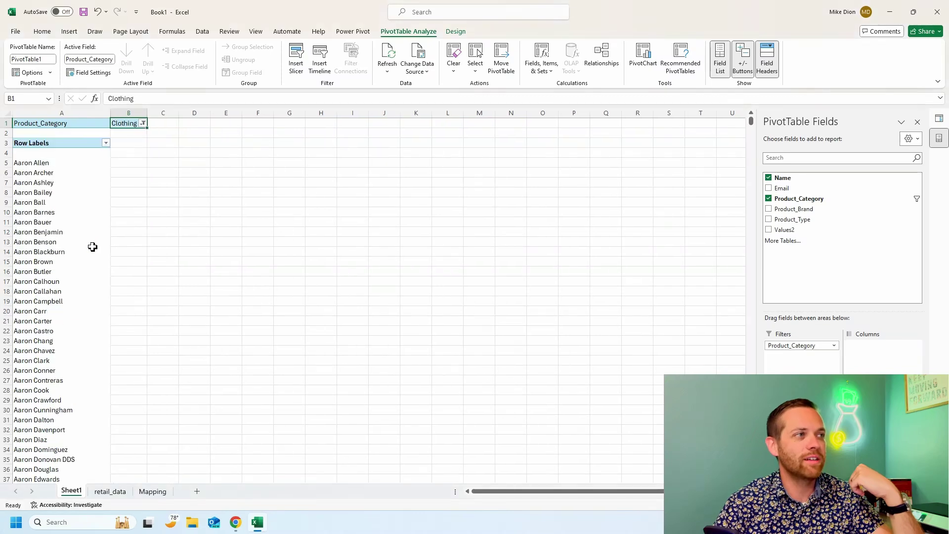
{"action": "left_click", "coordinate": [769, 229]}
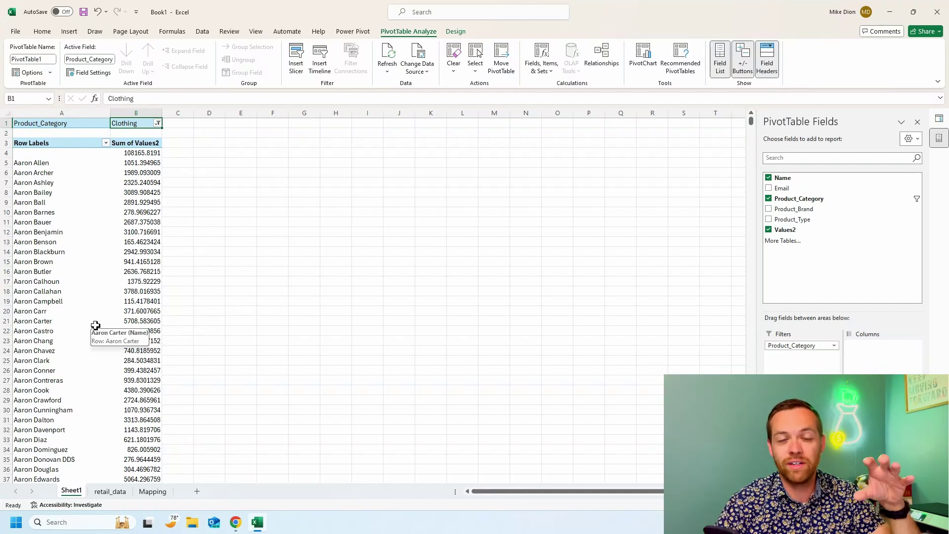
{"action": "left_click", "coordinate": [106, 492]}
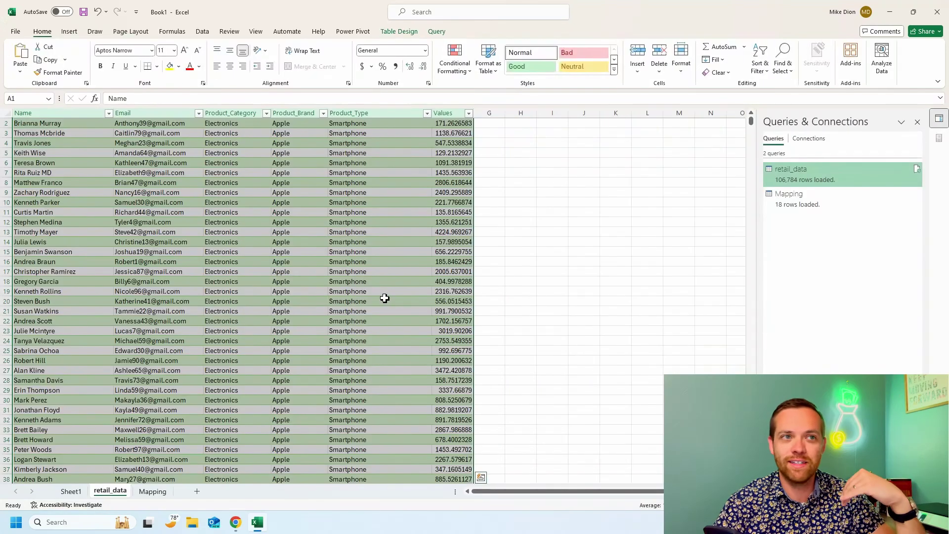
{"action": "scroll", "coordinate": [384, 298], "scroll_direction": "up", "scroll_amount": 1}
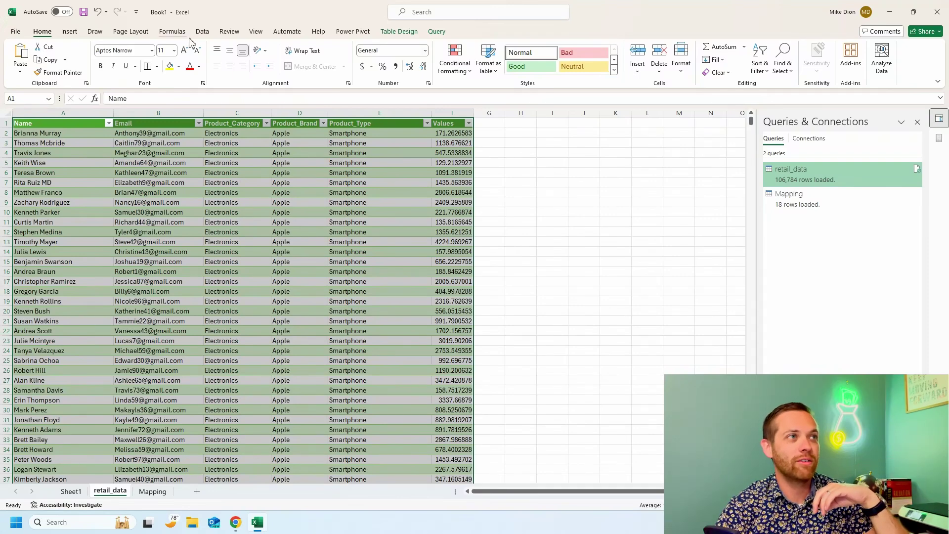
- Import the Earnings-Release-FY25-Q1-5-16-24 PDF via Get Data From PDF
{"action": "left_click", "coordinate": [202, 31]}
{"action": "left_click", "coordinate": [16, 73]}
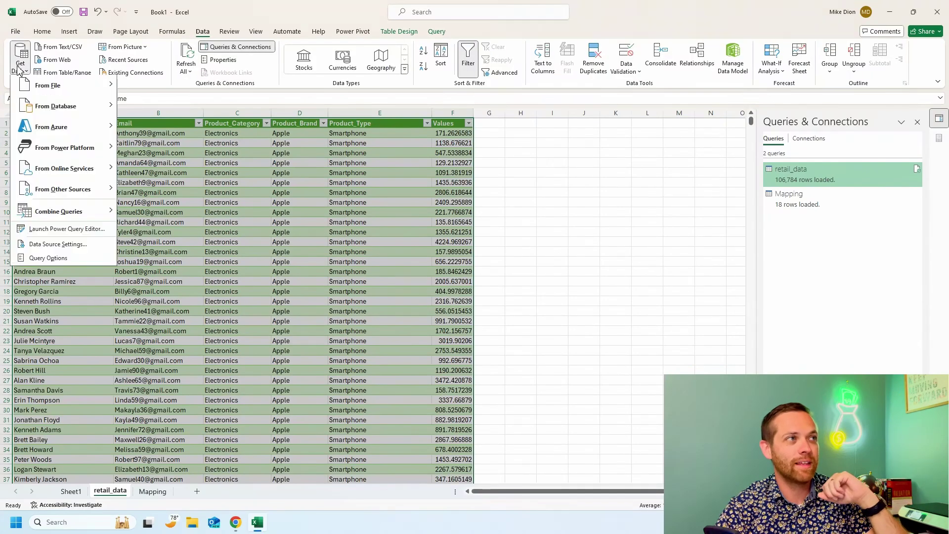
{"action": "mouse_move", "coordinate": [43, 102]}
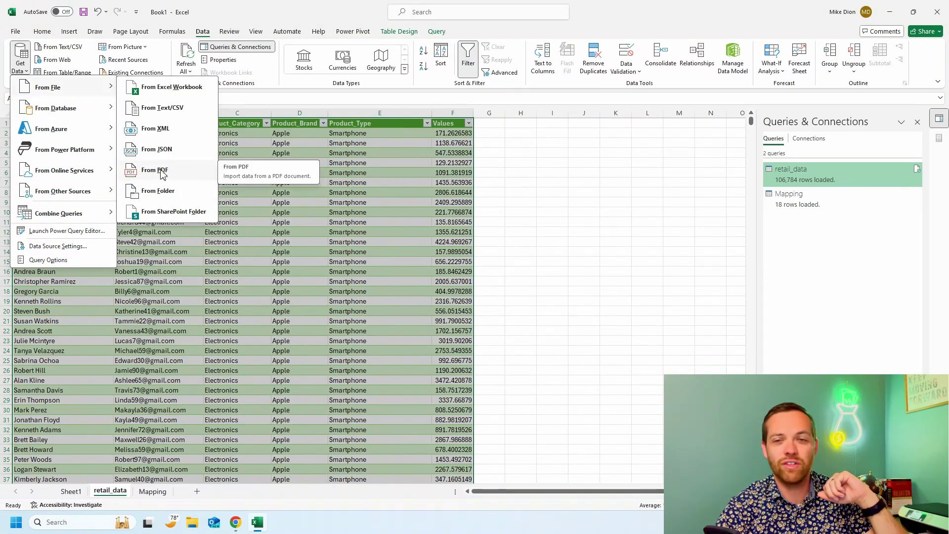
{"action": "left_click", "coordinate": [162, 170]}
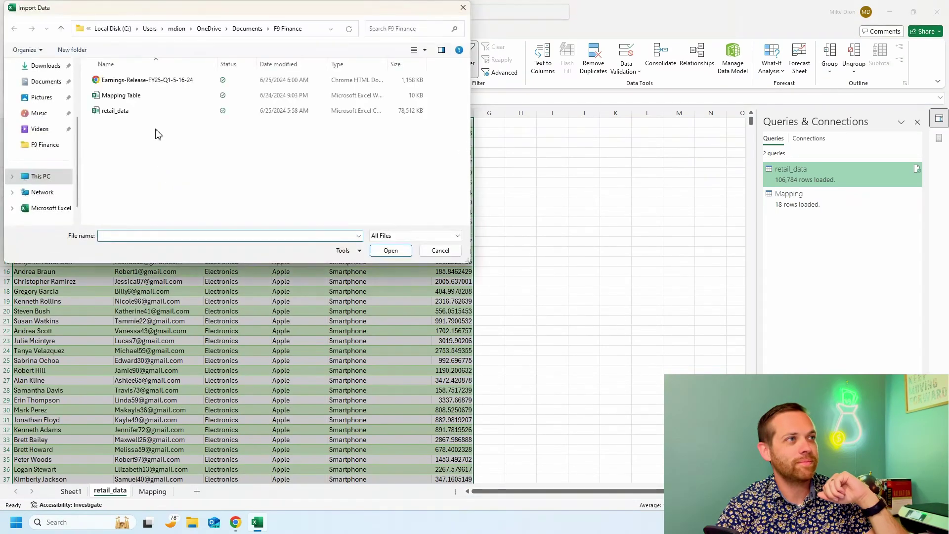
{"action": "left_click", "coordinate": [152, 81]}
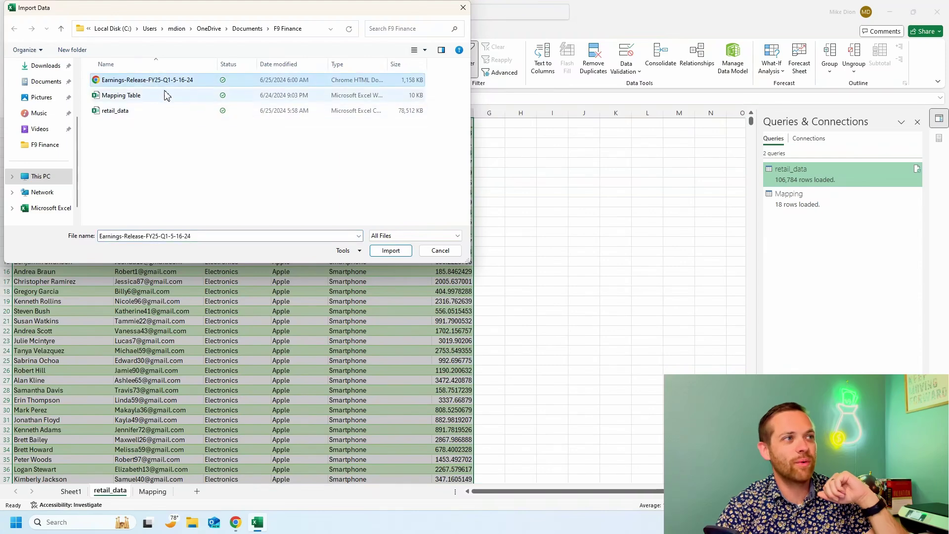
{"action": "left_click", "coordinate": [383, 250]}
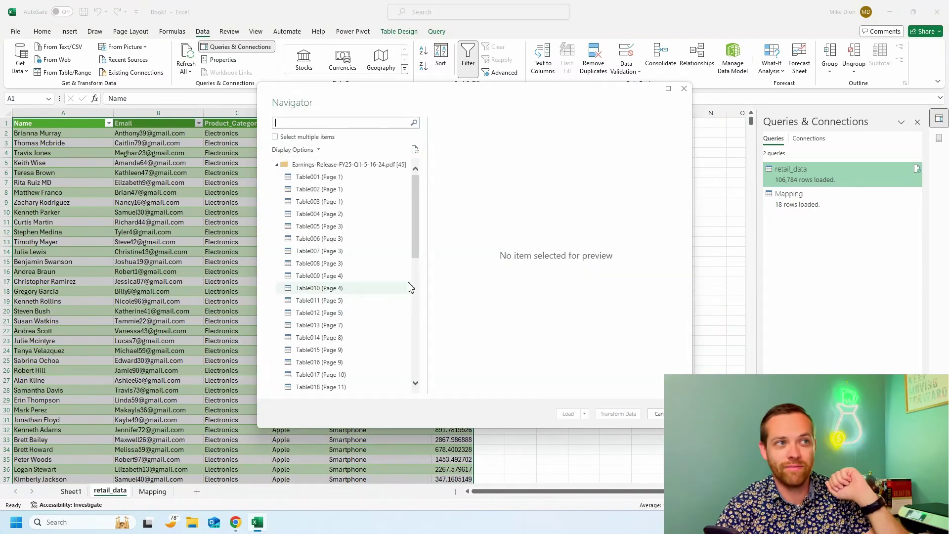
- Preview Table018 (Page 11) with Walmart's net sales by segment in the Navigator
{"action": "left_click_drag", "start_coordinate": [418, 193], "coordinate": [410, 237]}
{"action": "left_click", "coordinate": [382, 271]}
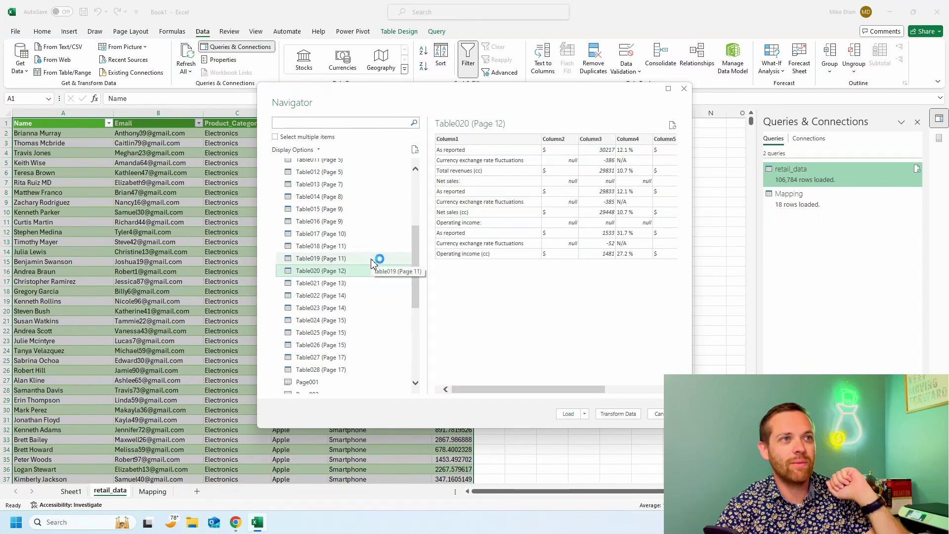
{"action": "left_click", "coordinate": [372, 258]}
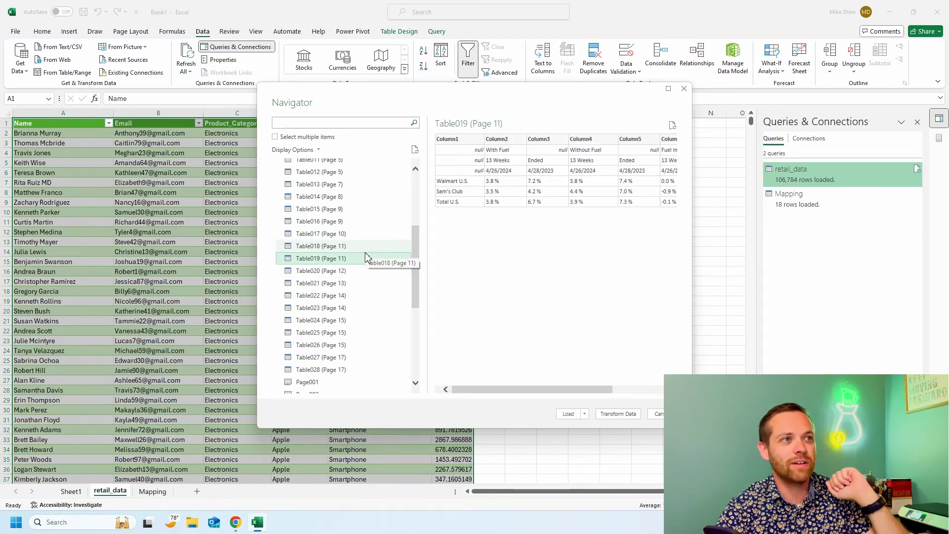
{"action": "left_click", "coordinate": [366, 246]}
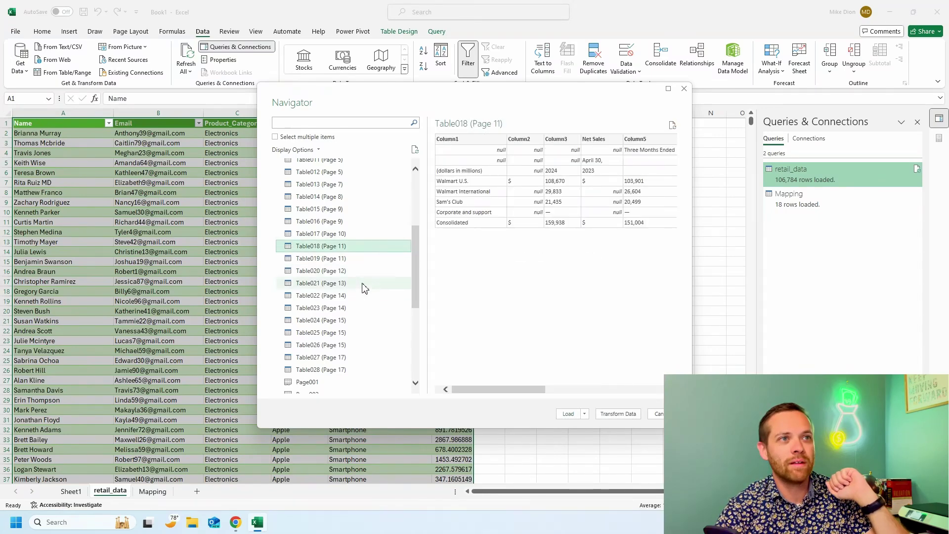
{"action": "mouse_move", "coordinate": [479, 393]}
{"action": "left_mouse_down"}
{"action": "mouse_move", "coordinate": [609, 390]}
{"action": "mouse_move", "coordinate": [461, 393]}
{"action": "left_mouse_up"}
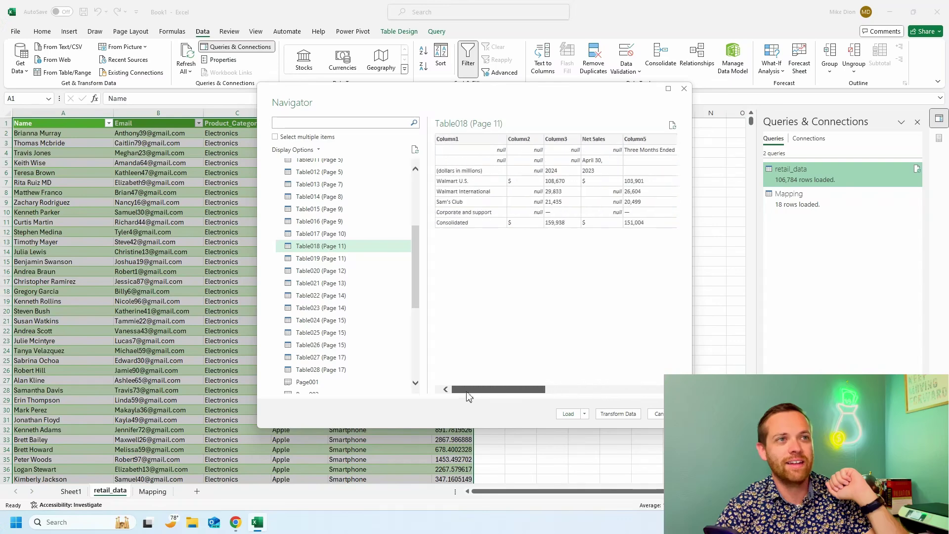
- Open Table018 (Page 11) in Power Query and remove Column2, Column7 and Column9
{"action": "left_click", "coordinate": [614, 416]}
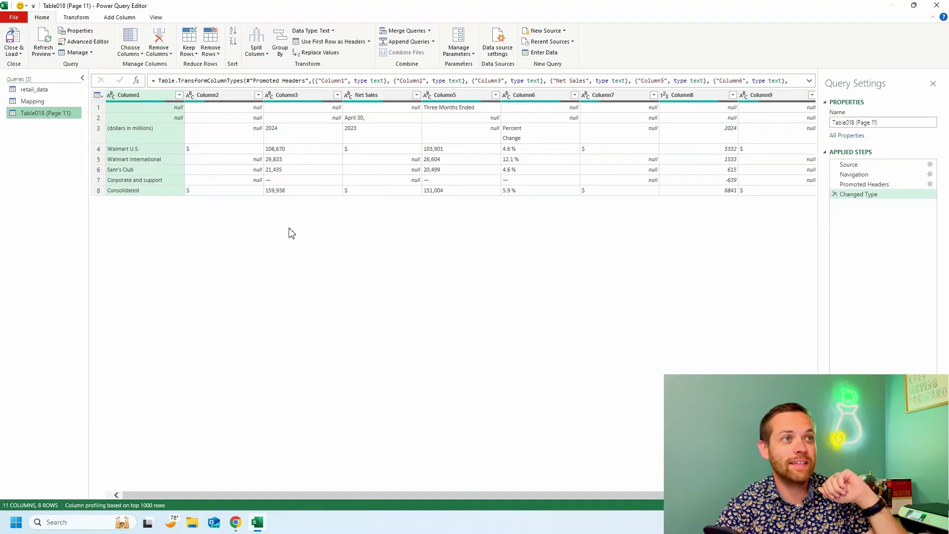
{"action": "left_click", "coordinate": [237, 97]}
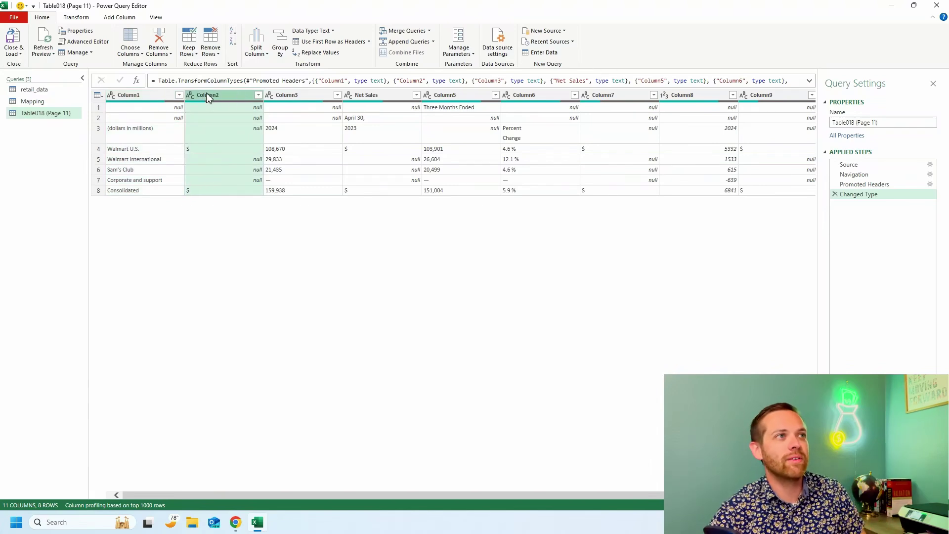
{"action": "left_click", "coordinate": [160, 39]}
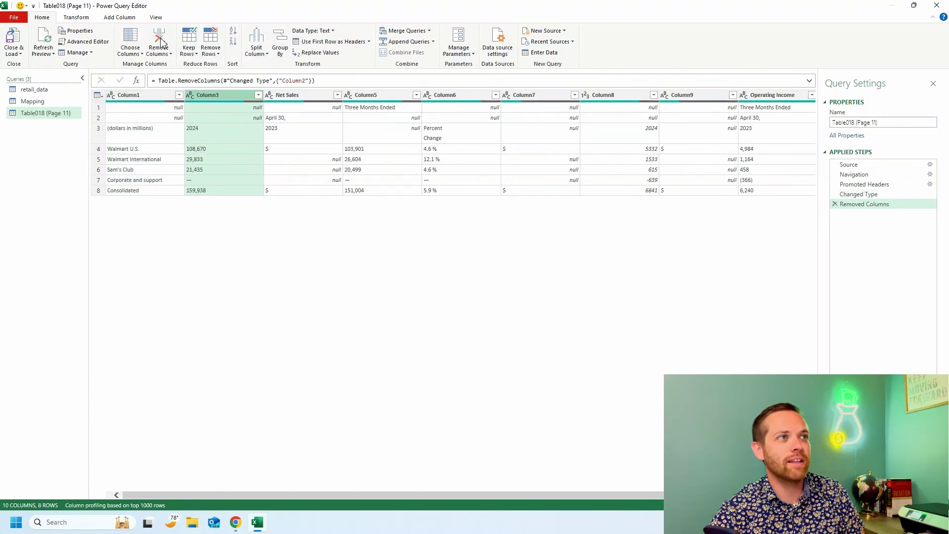
{"action": "left_click", "coordinate": [534, 96]}
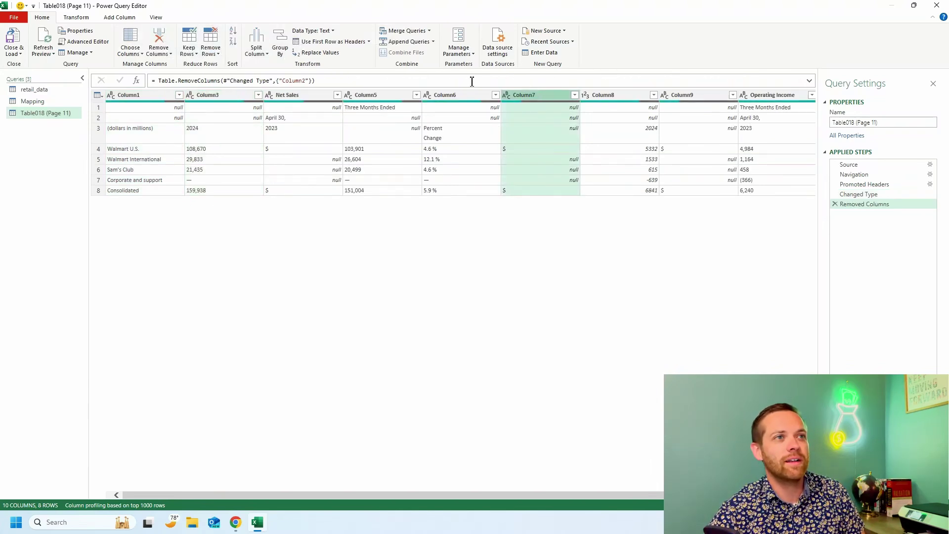
{"action": "left_click", "coordinate": [157, 38]}
{"action": "left_click", "coordinate": [642, 97]}
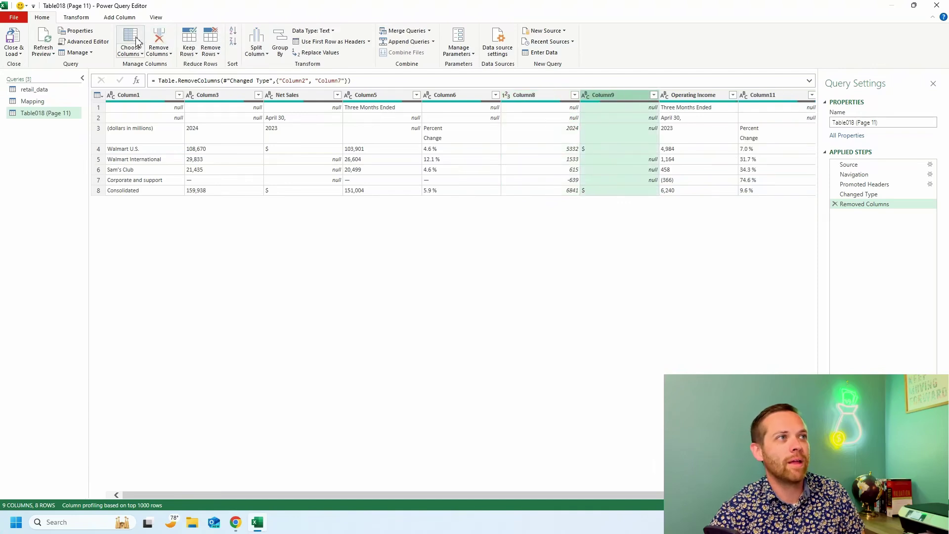
{"action": "left_click", "coordinate": [158, 40]}
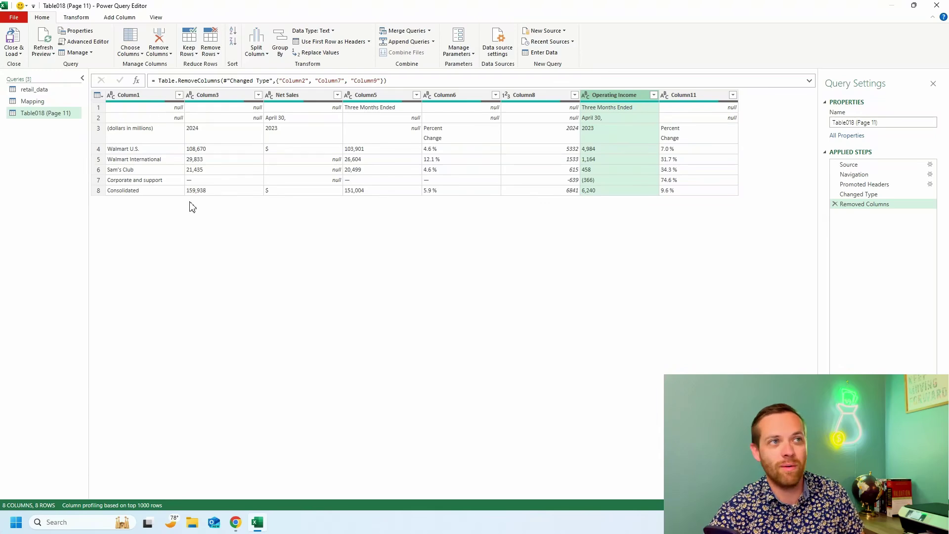
{"action": "left_click", "coordinate": [14, 51]}
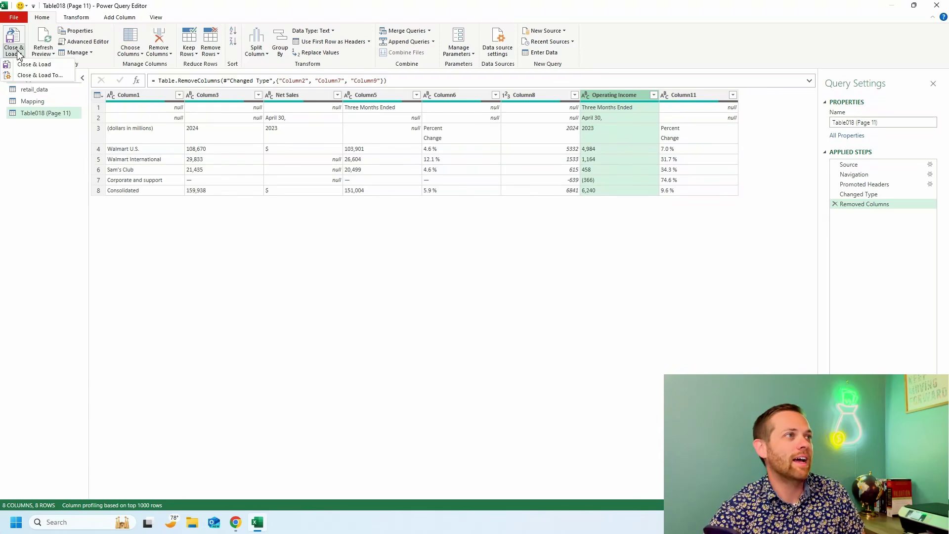
- Load Table018 (Page 11) as a Table on a new worksheet, added to the Data Model
{"action": "left_click", "coordinate": [30, 75]}
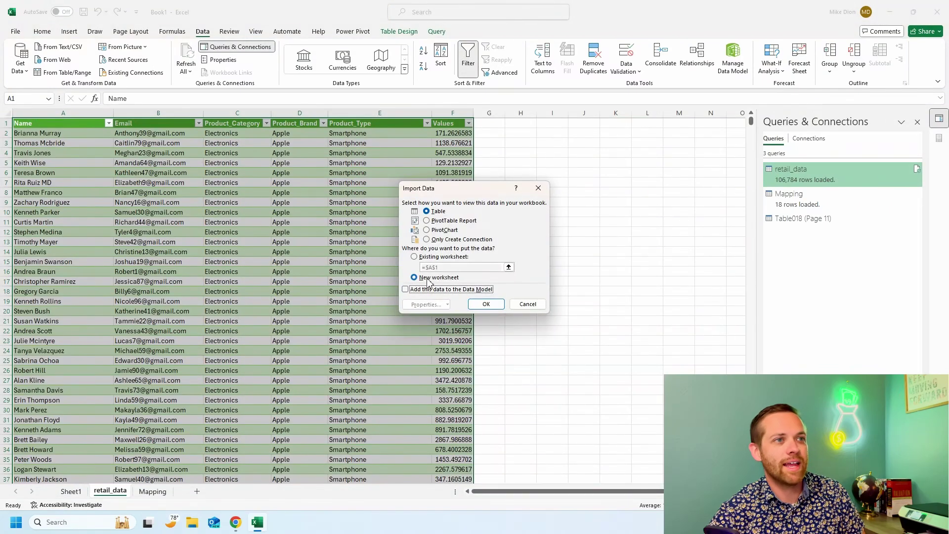
{"action": "left_click", "coordinate": [413, 290]}
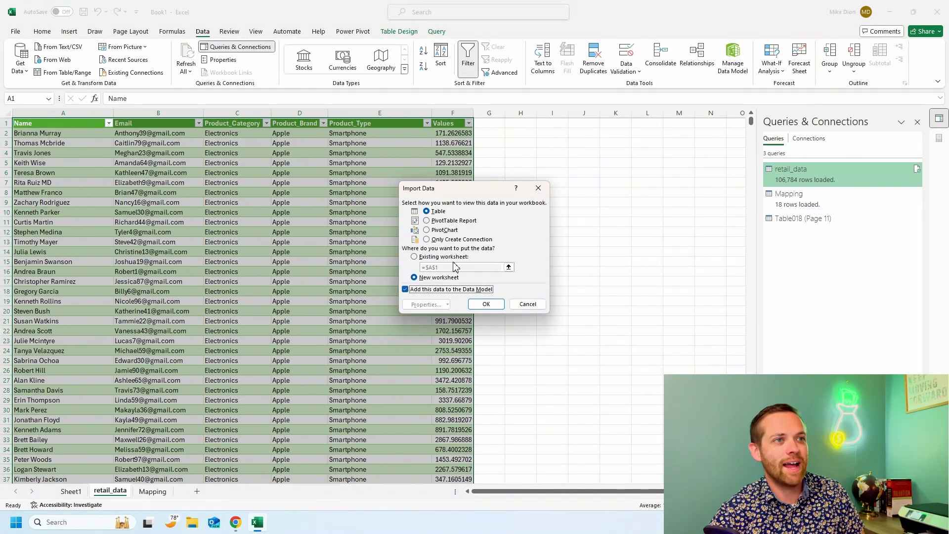
{"action": "left_click", "coordinate": [484, 303]}
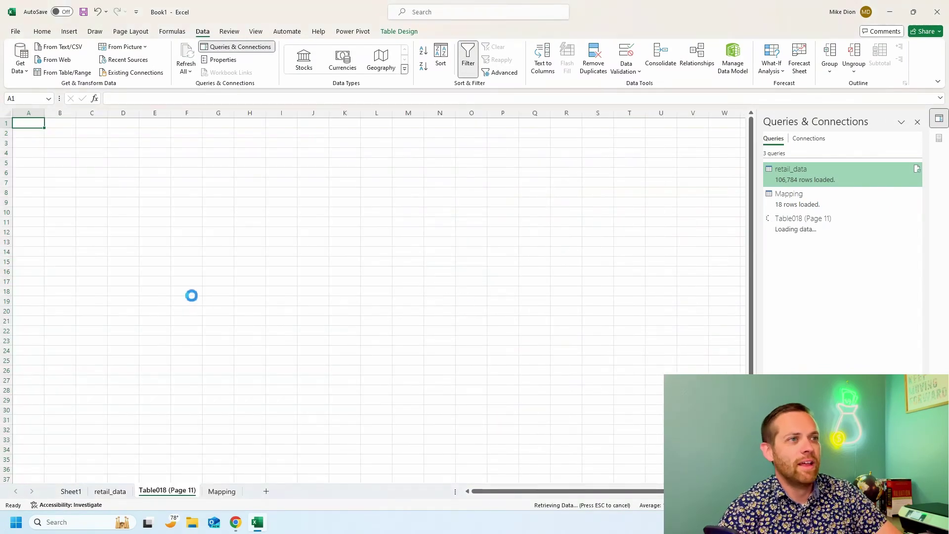